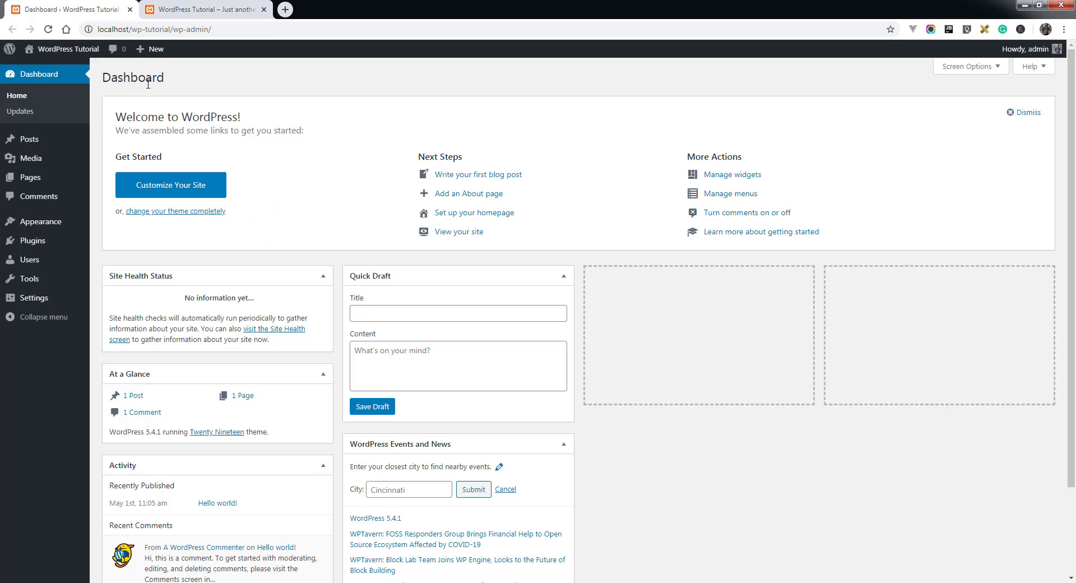
# Examine the site's front page from its header and Hello world! post down to the footer widgets, comparing it with the admin dashboard
pyautogui.click(203, 12)
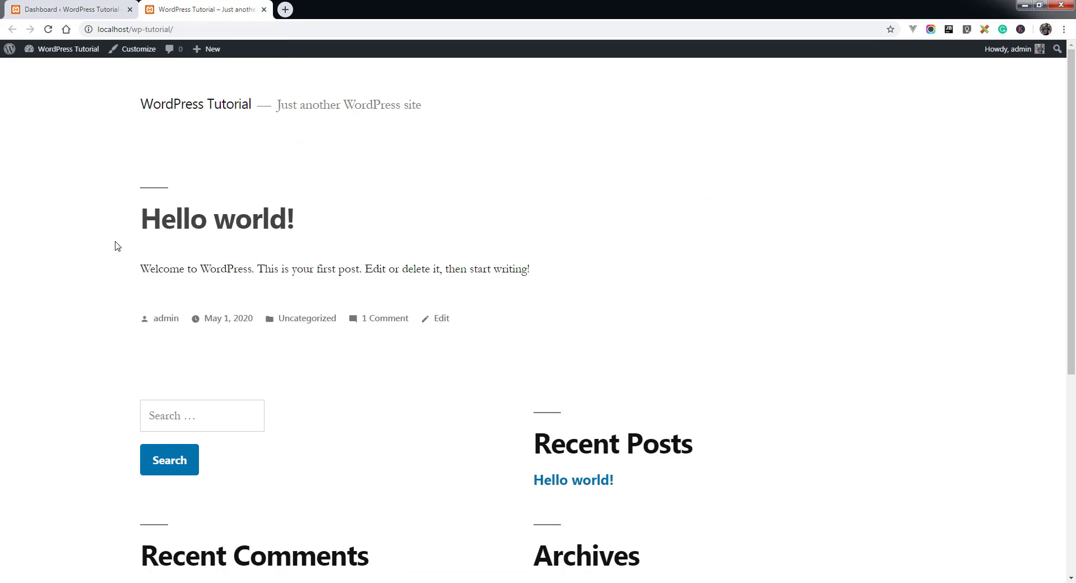
pyautogui.scroll(-5, 112, 231)
pyautogui.scroll(6, 115, 228)
pyautogui.scroll(-6, 92, 288)
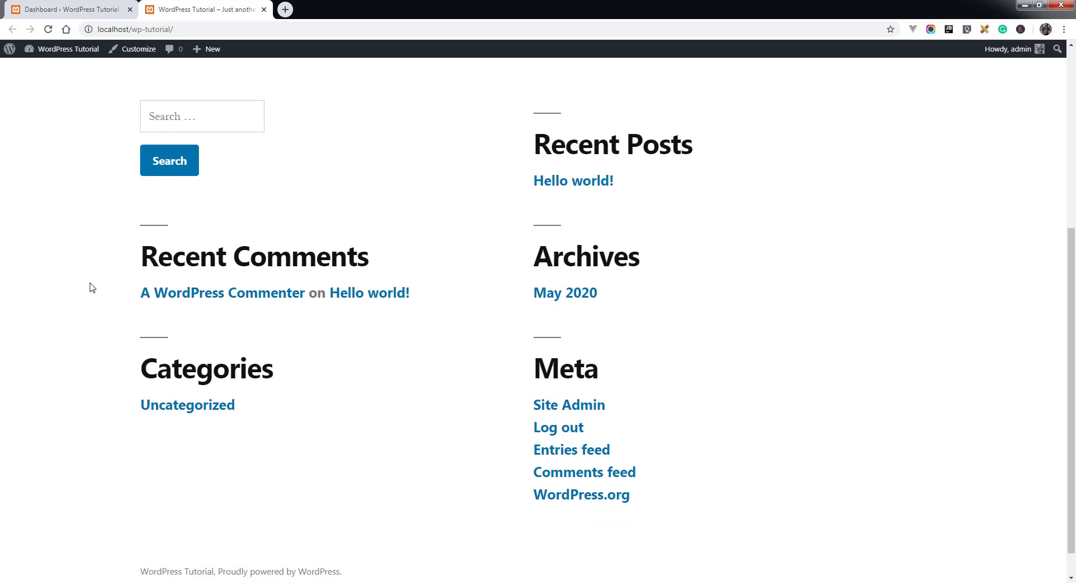
pyautogui.scroll(2, 92, 287)
pyautogui.scroll(4, 92, 287)
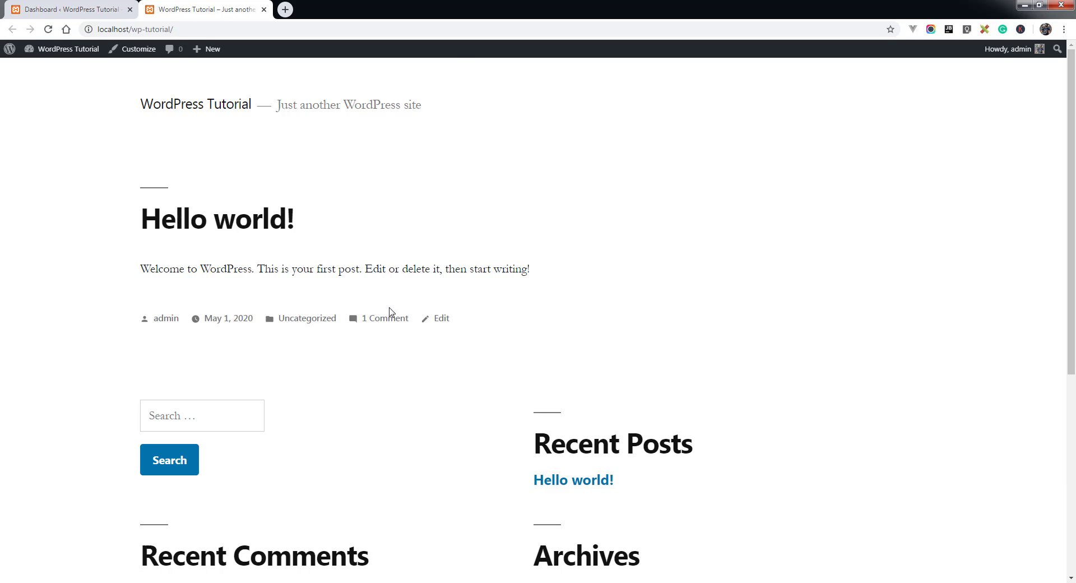
pyautogui.scroll(-5, 470, 311)
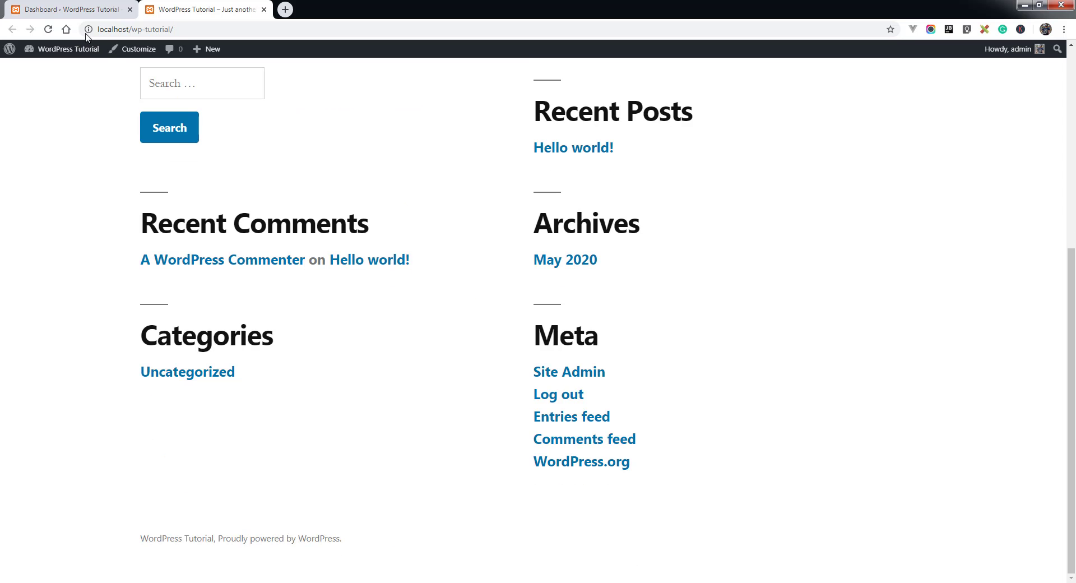
pyautogui.click(87, 14)
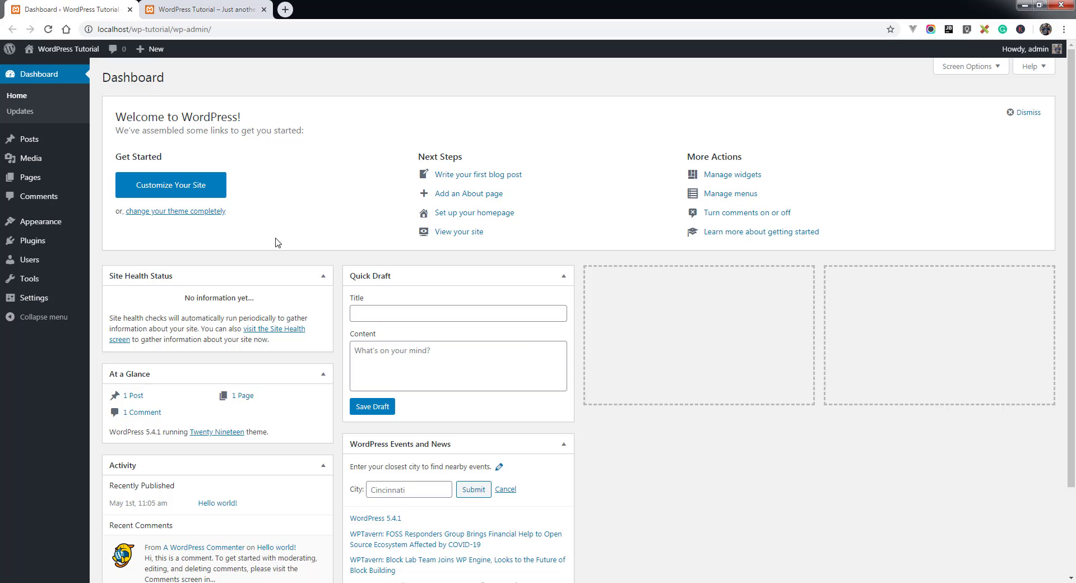
pyautogui.click(213, 11)
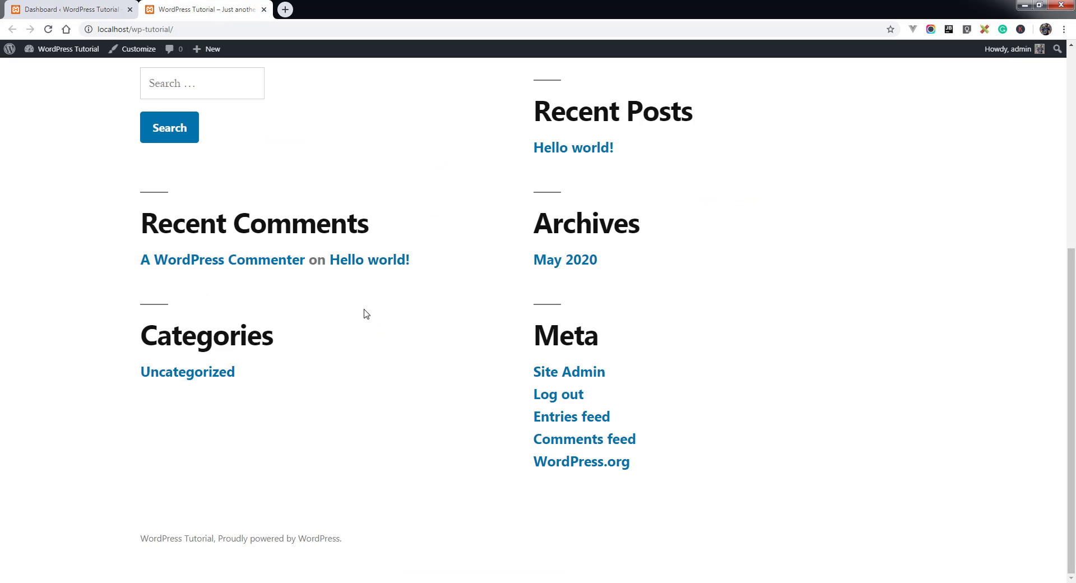
pyautogui.scroll(4, 440, 334)
pyautogui.scroll(1, 440, 335)
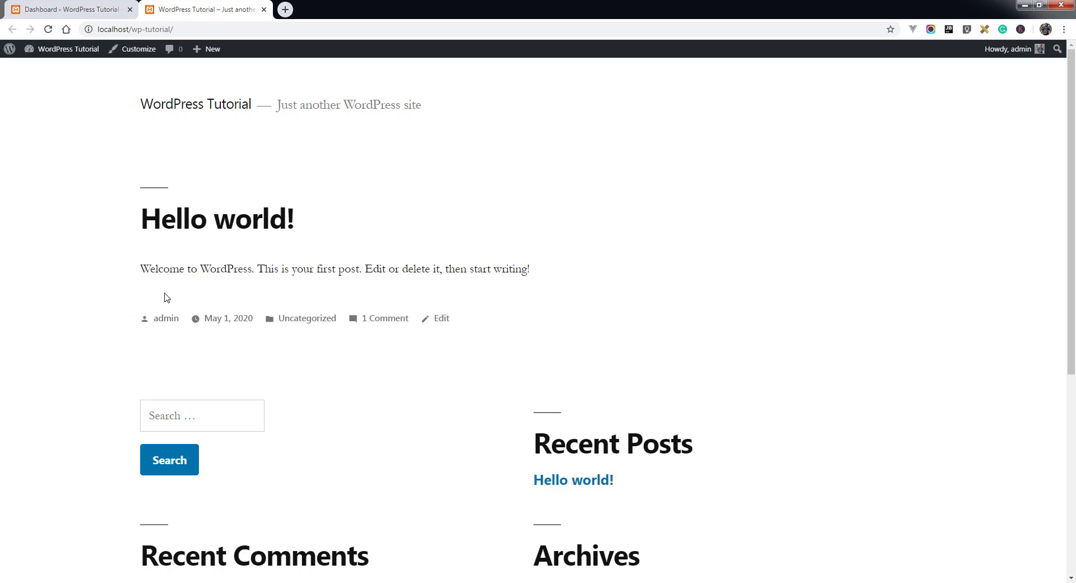
pyautogui.scroll(-3, 757, 317)
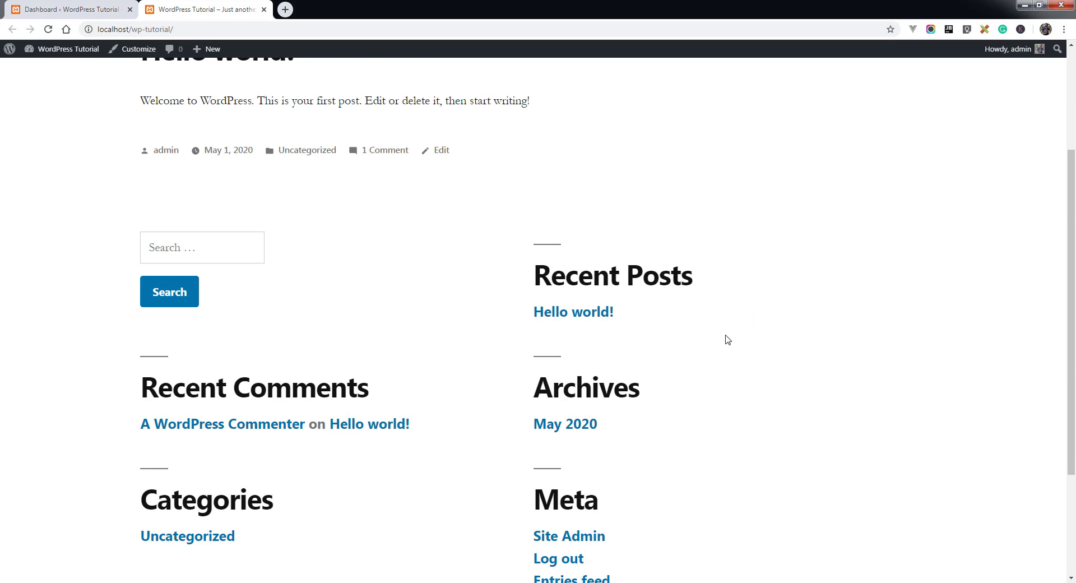
pyautogui.scroll(-3, 236, 387)
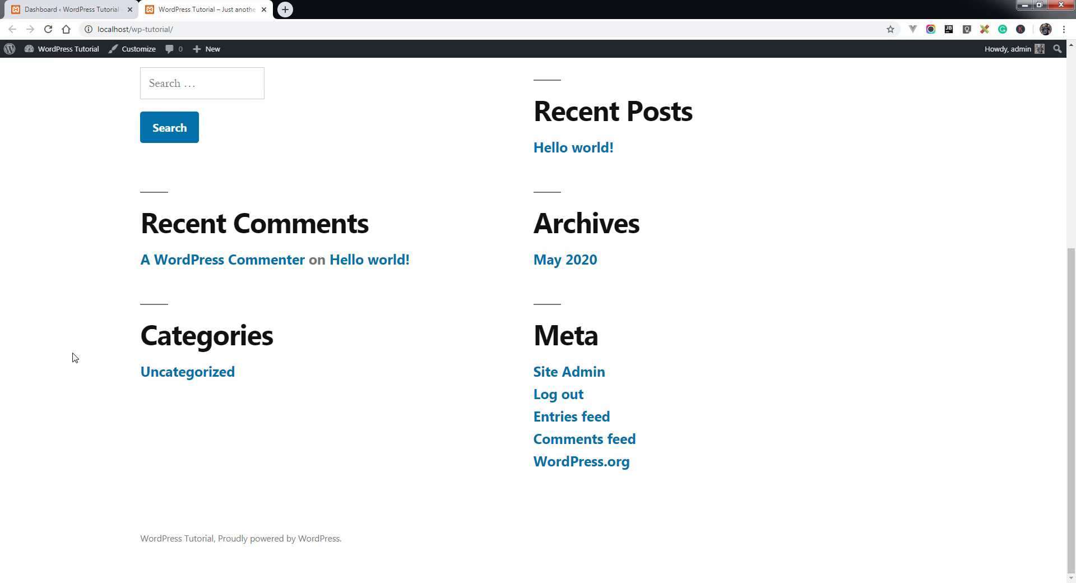
pyautogui.scroll(6, 75, 357)
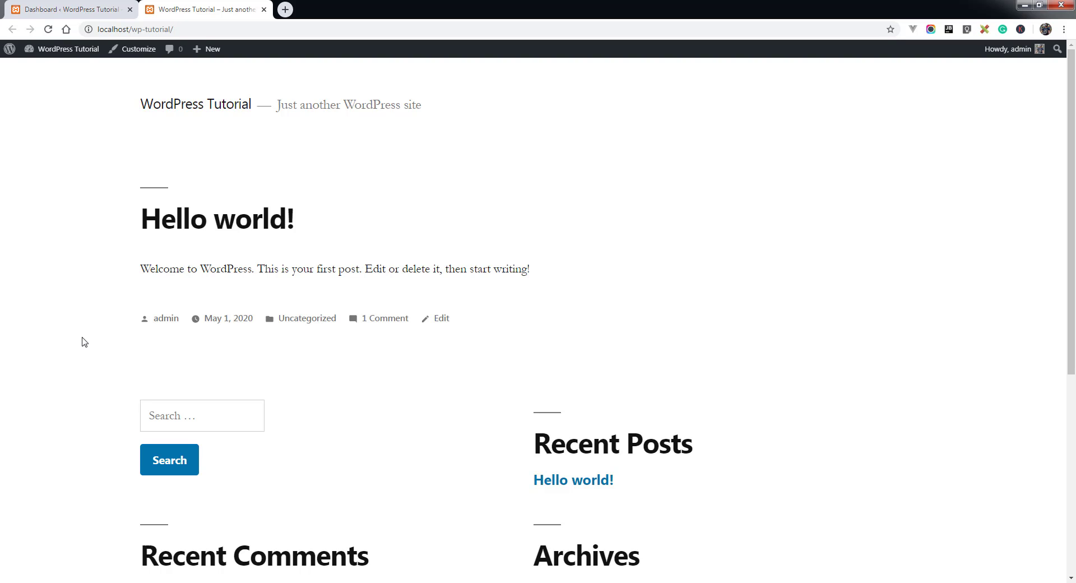
pyautogui.scroll(-5, 84, 342)
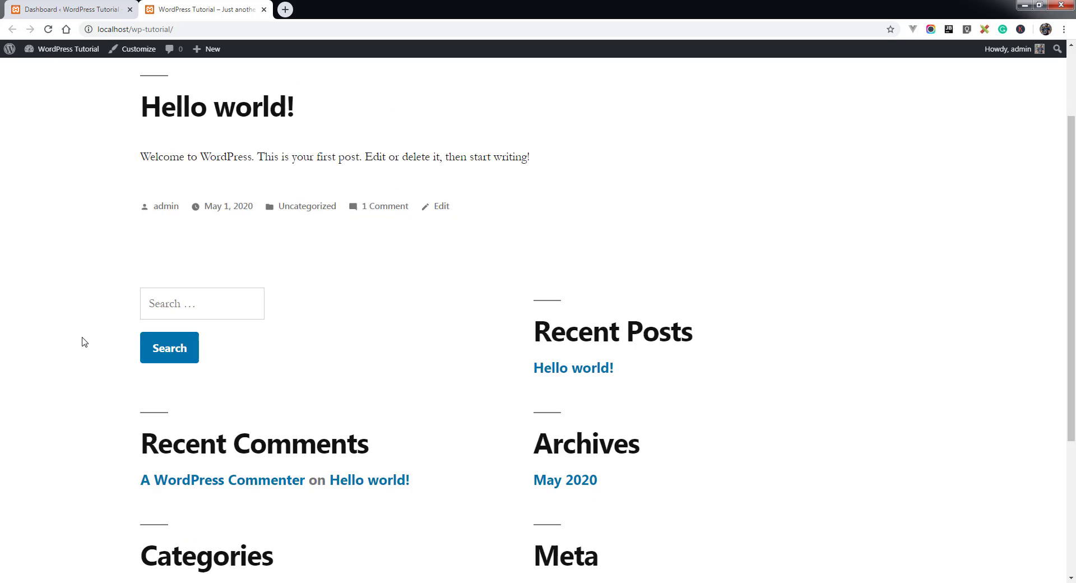
pyautogui.scroll(5, 84, 341)
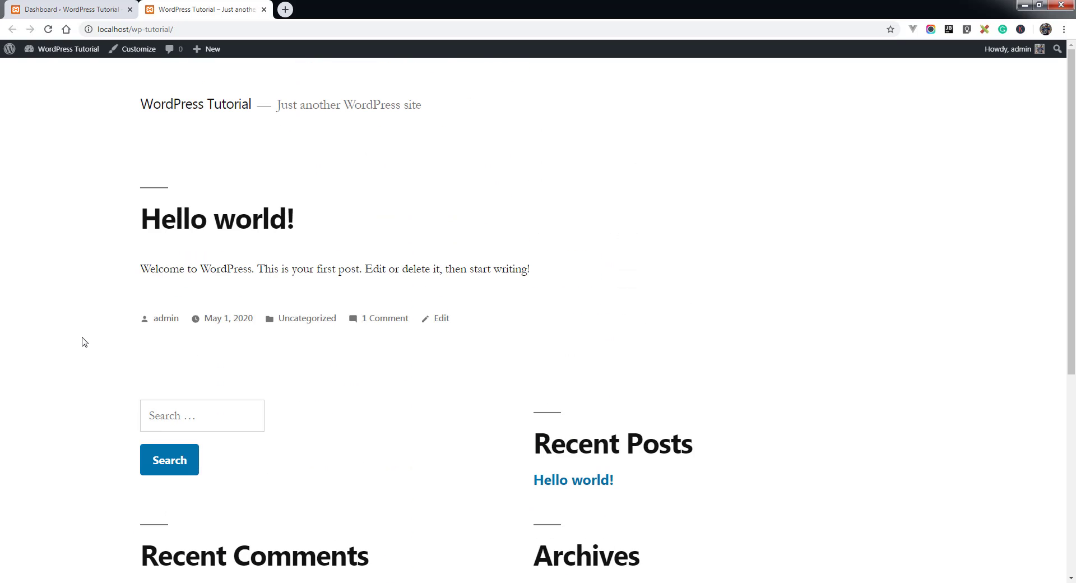
# Activate the Twenty Twenty theme from the site's installed themes
pyautogui.click(97, 10)
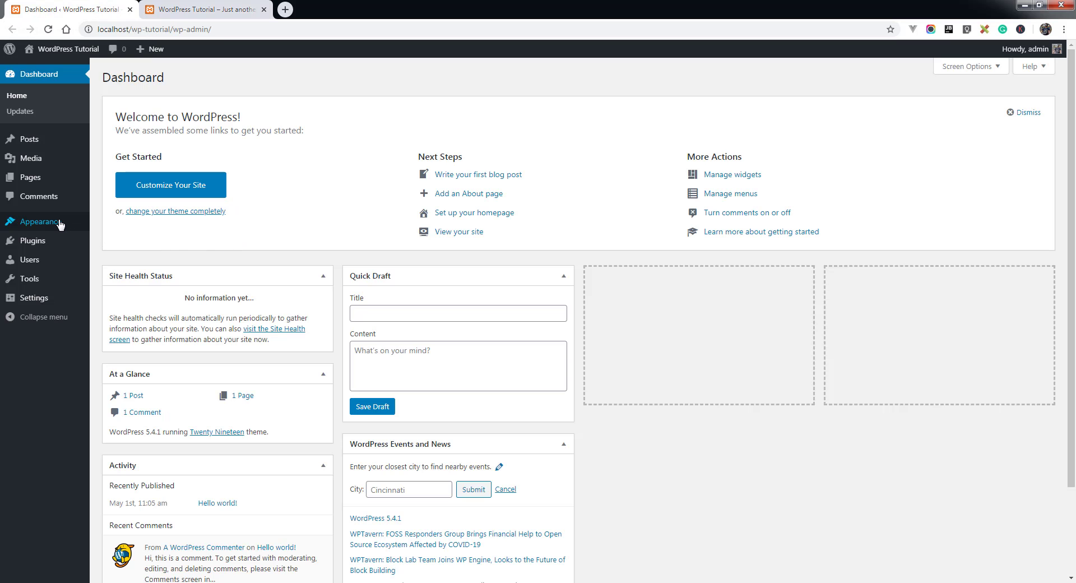
pyautogui.moveTo(59, 224)
pyautogui.click(112, 227)
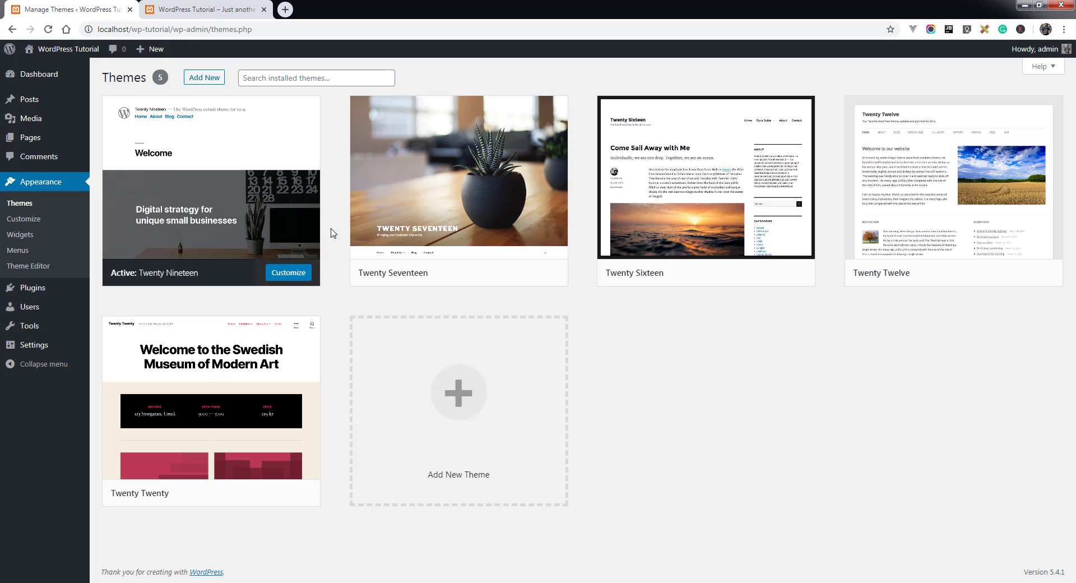
pyautogui.click(197, 10)
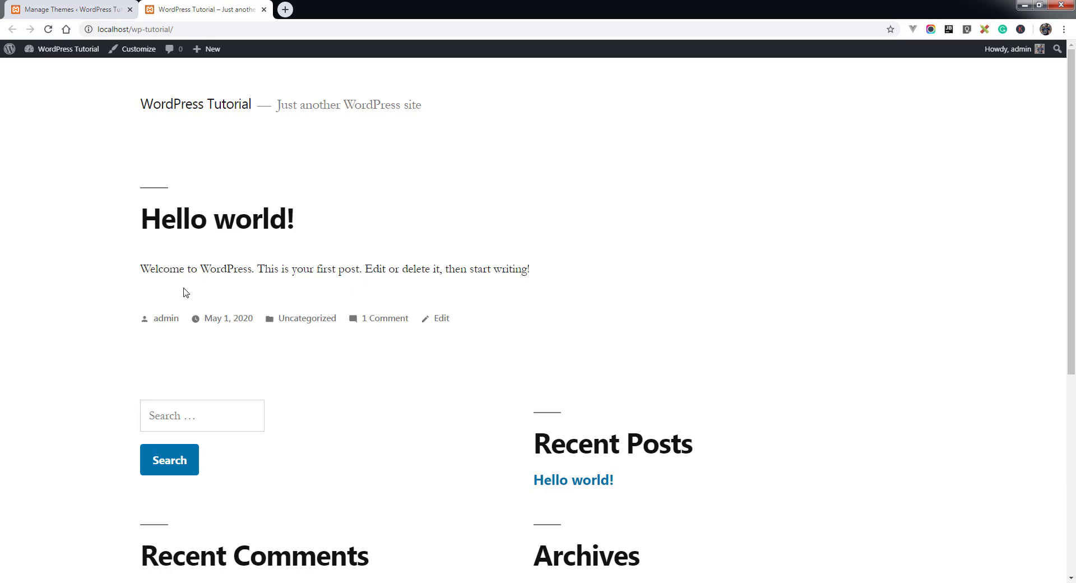
pyautogui.scroll(-6, 100, 294)
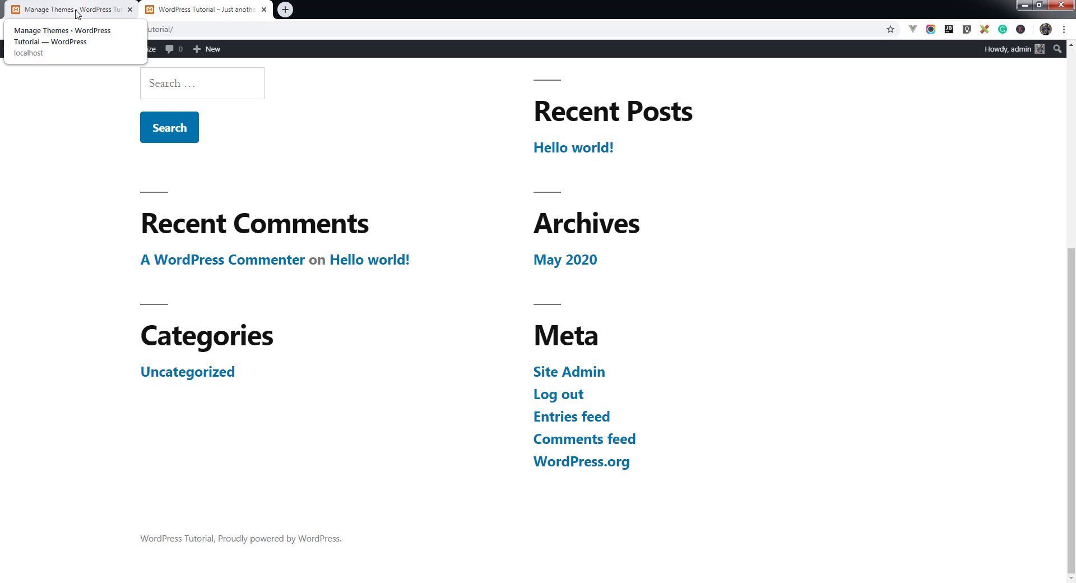
pyautogui.click(77, 14)
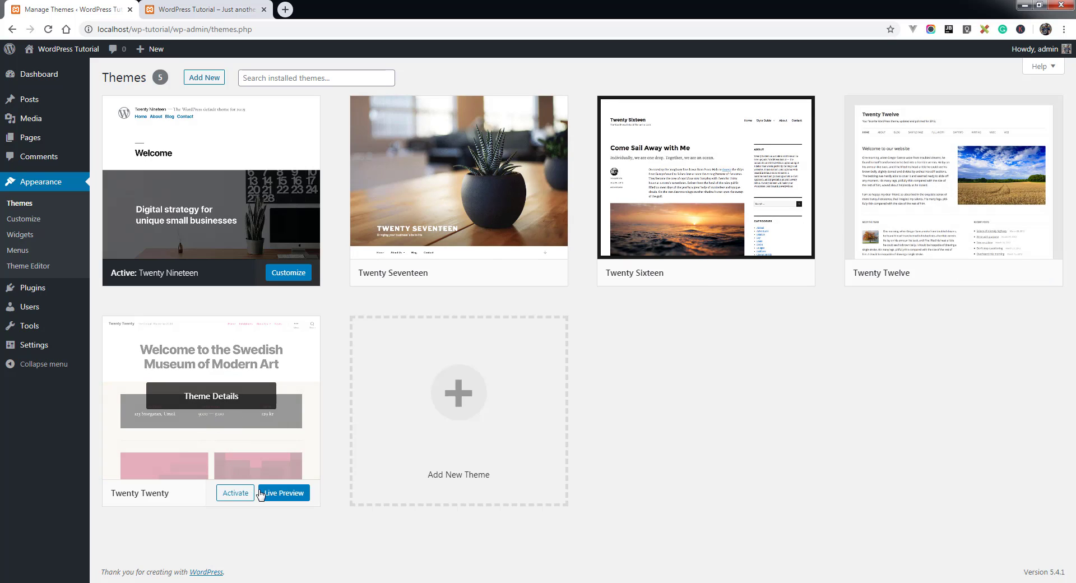
pyautogui.click(234, 493)
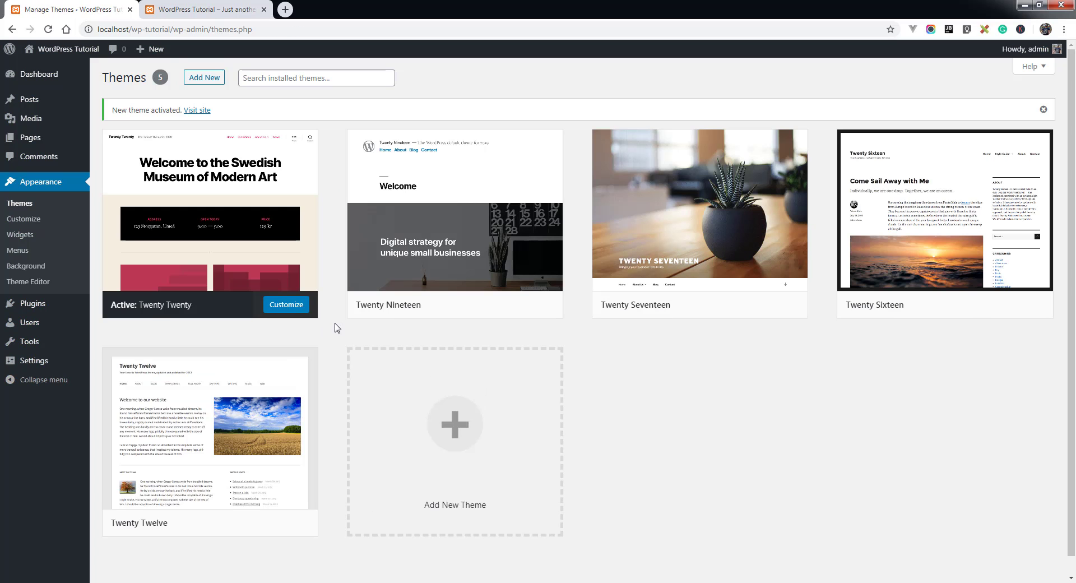
# Check the site's front page from top to bottom with the newly activated theme
pyautogui.click(183, 10)
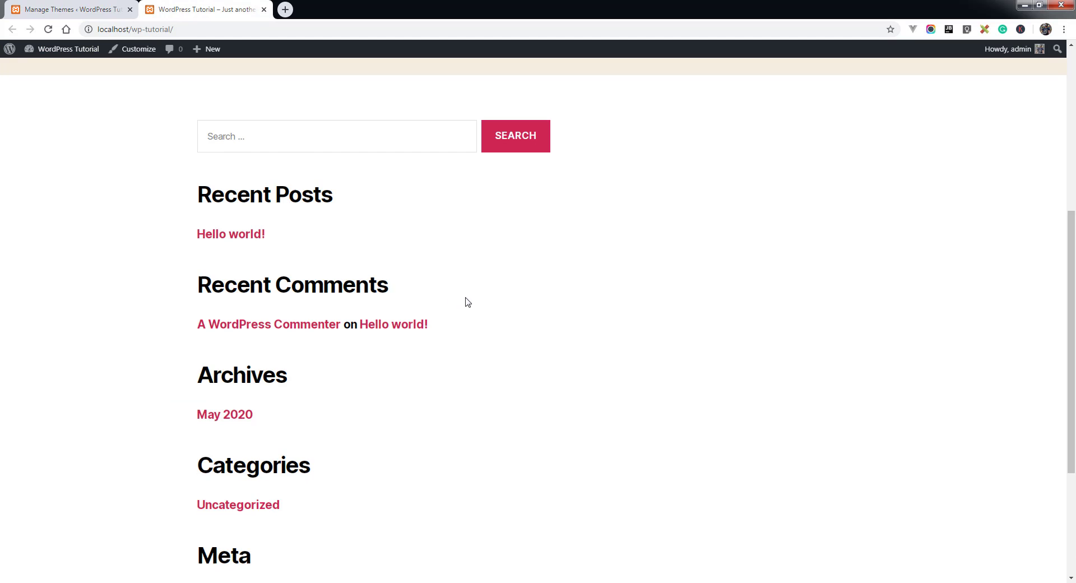
pyautogui.scroll(-4, 471, 301)
pyautogui.scroll(15, 470, 301)
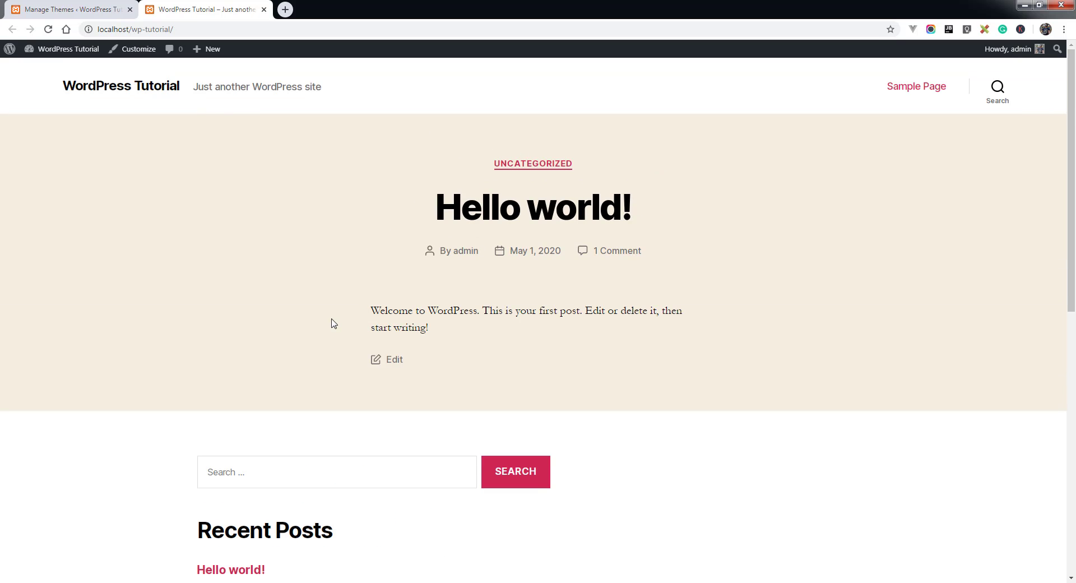
# Open the catalogue for adding new themes in the site admin and preview the Advent theme
pyautogui.click(65, 11)
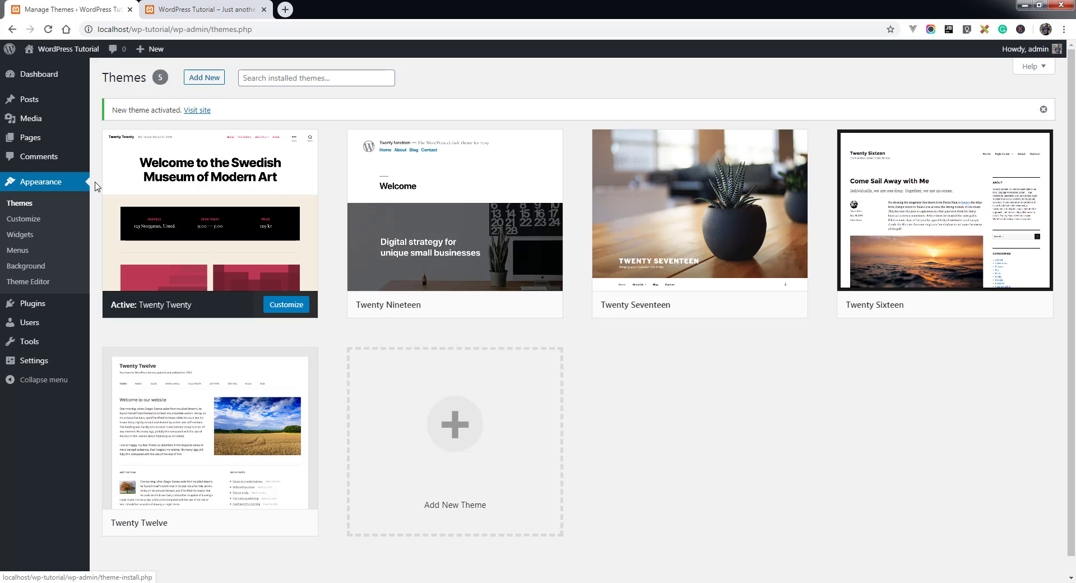
pyautogui.click(205, 78)
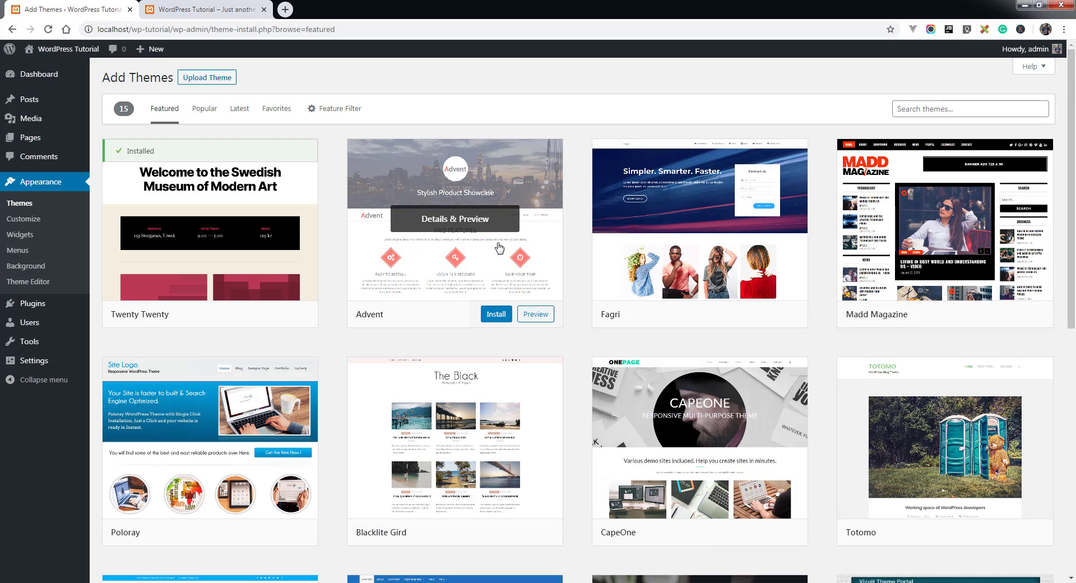
pyautogui.click(463, 222)
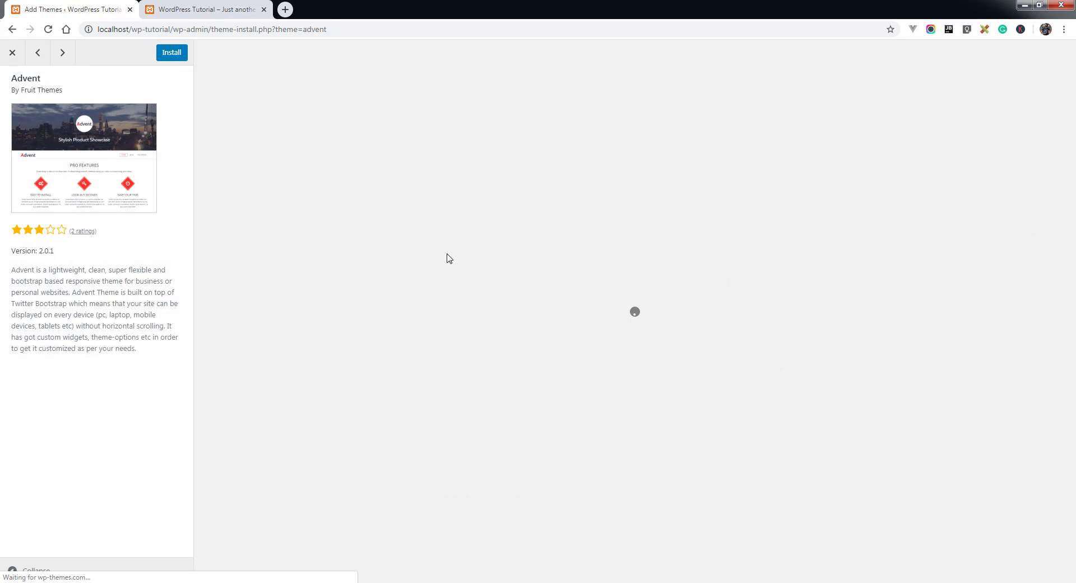
pyautogui.scroll(-10, 274, 316)
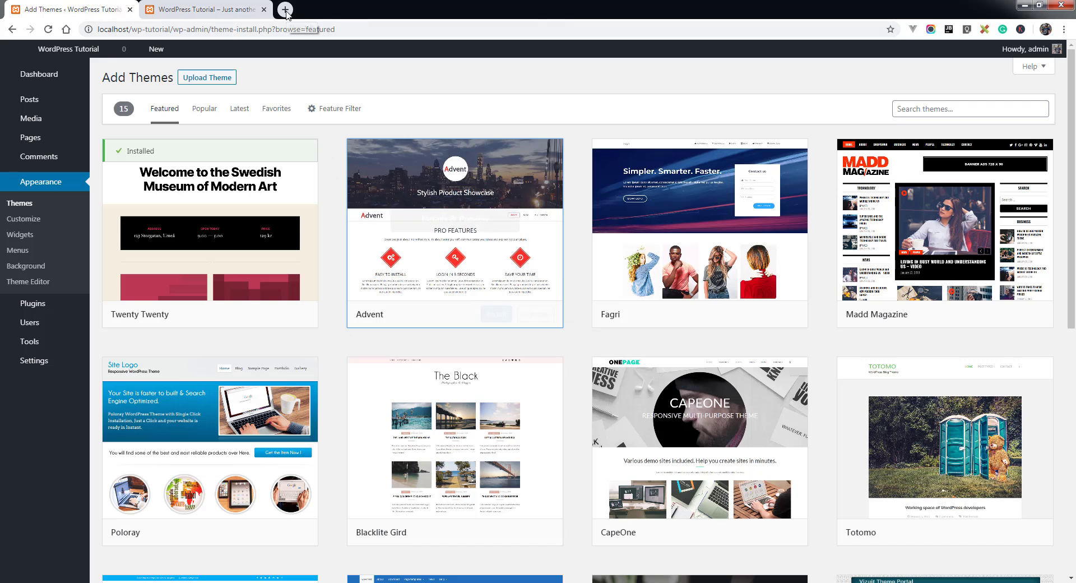
# Open wordpress.org in a new browser tab and browse its Themes directory
pyautogui.click(285, 9)
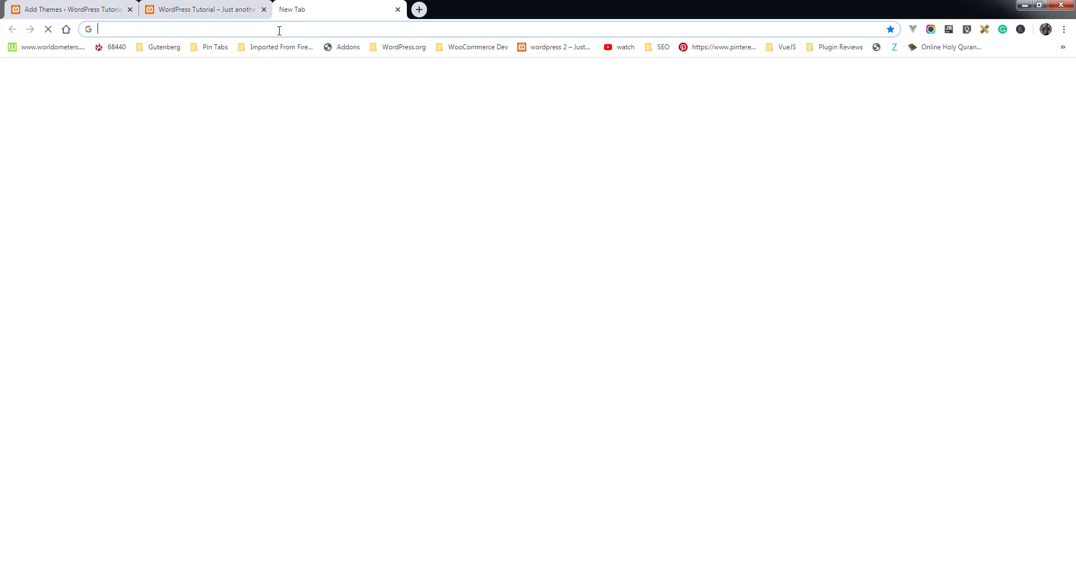
pyautogui.write('wordp')
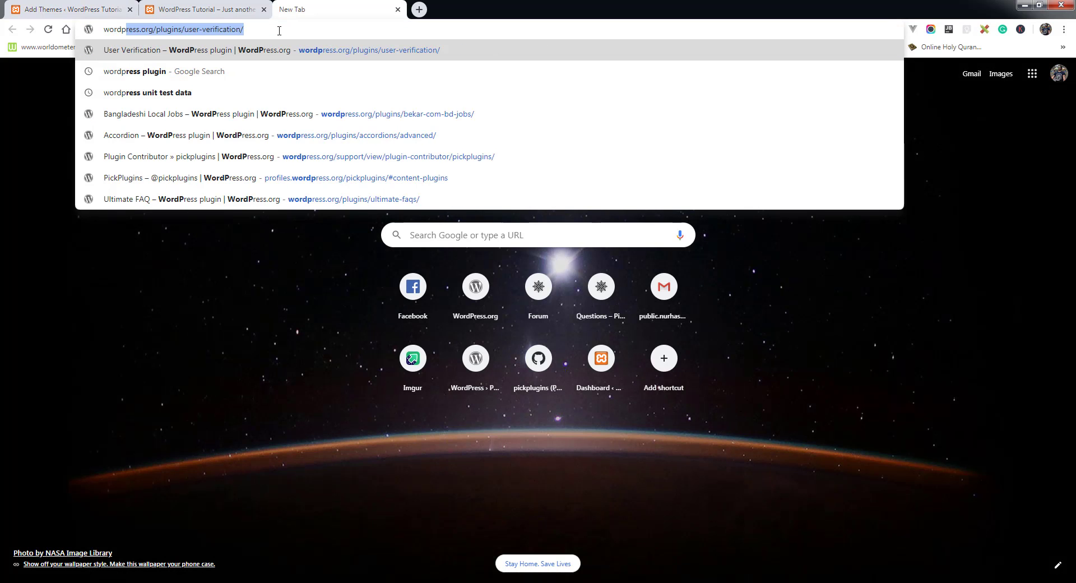
pyautogui.moveTo(151, 29); pyautogui.dragTo(242, 29)
pyautogui.press('BackSpace')
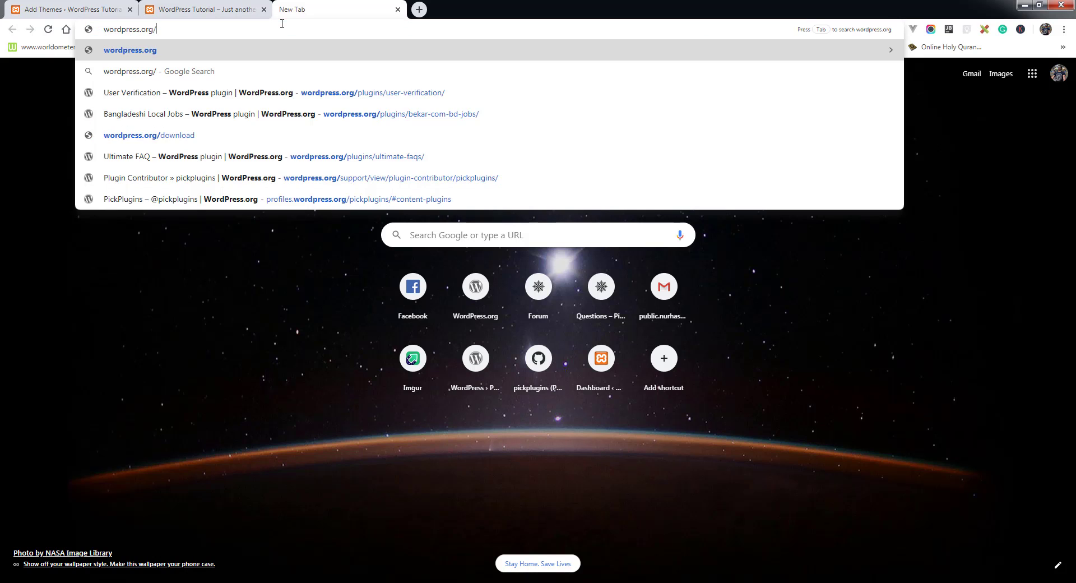
pyautogui.press('Return')
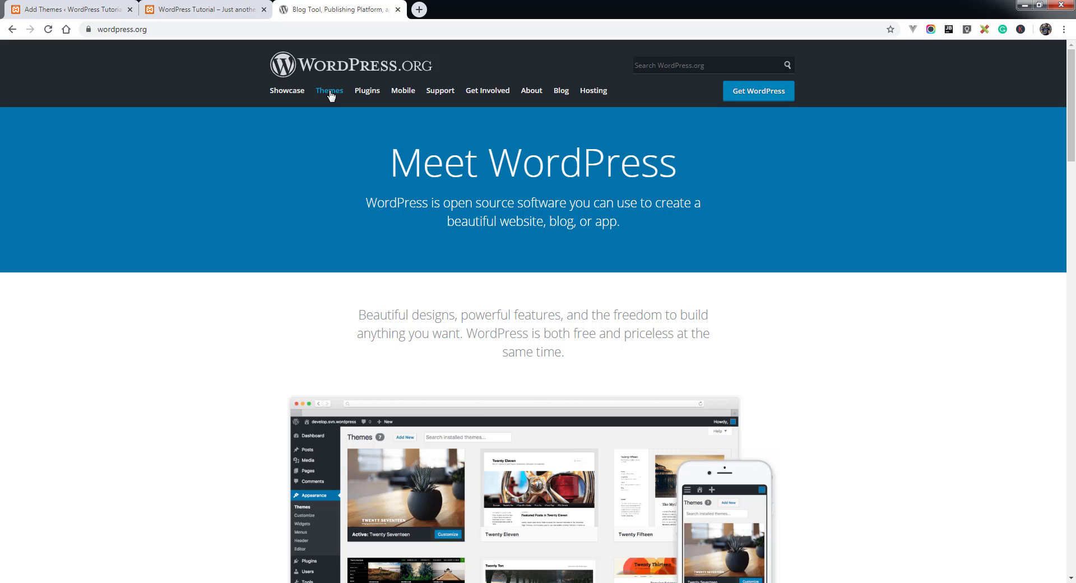
pyautogui.click(330, 93)
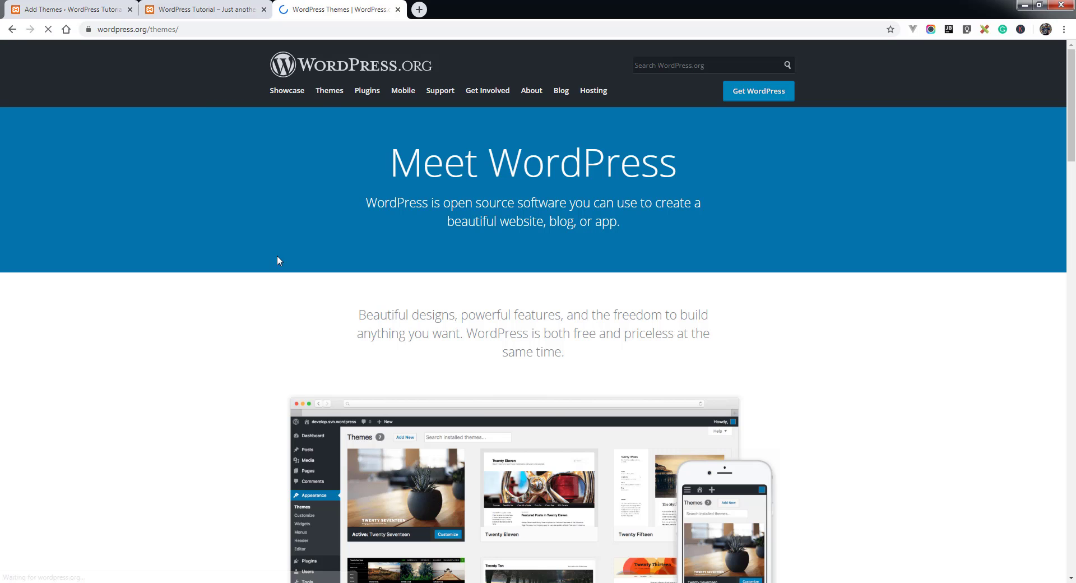
pyautogui.scroll(-14, 491, 316)
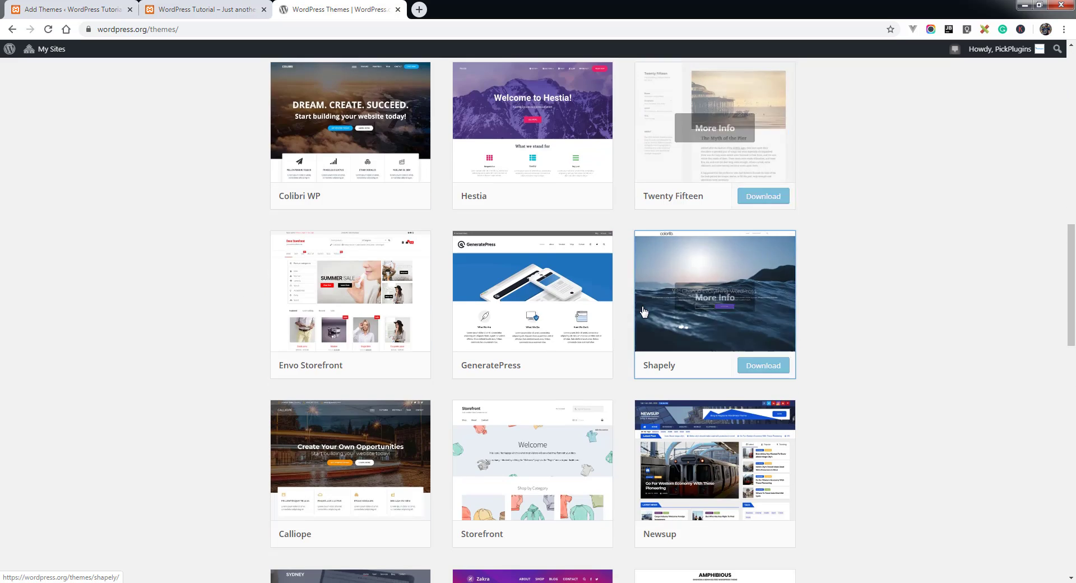
pyautogui.scroll(-5, 257, 313)
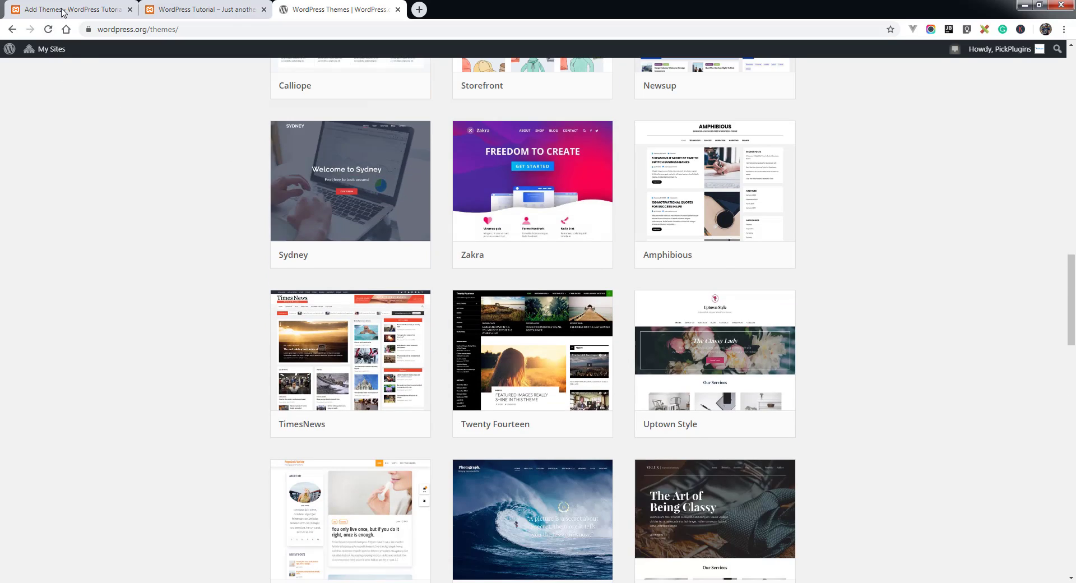
# Return to the site admin's Add Themes page, look over the featured themes and search for "portfolio"
pyautogui.click(62, 12)
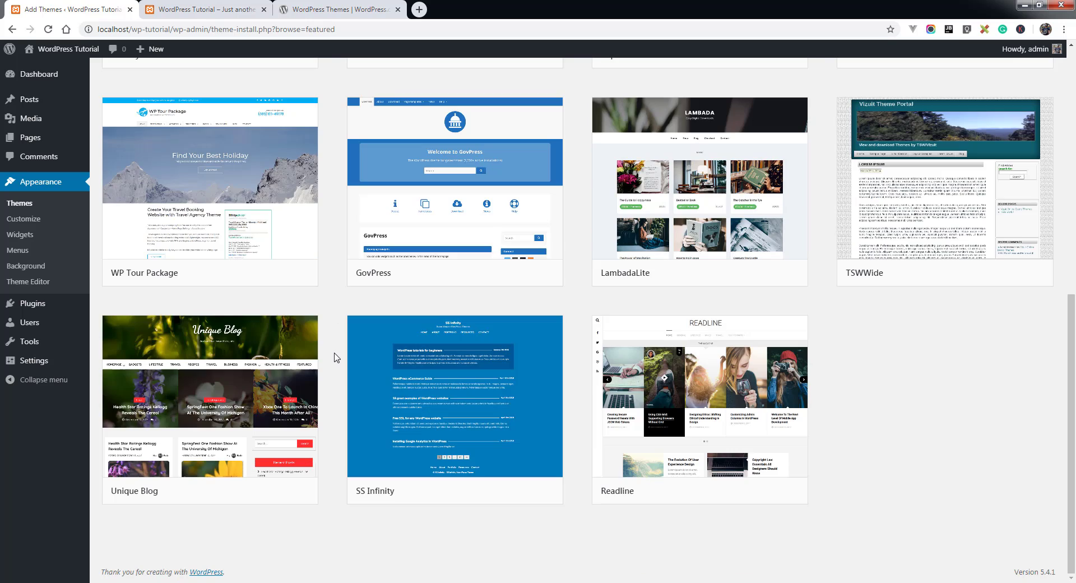
pyautogui.scroll(-9, 336, 353)
pyautogui.scroll(15, 336, 357)
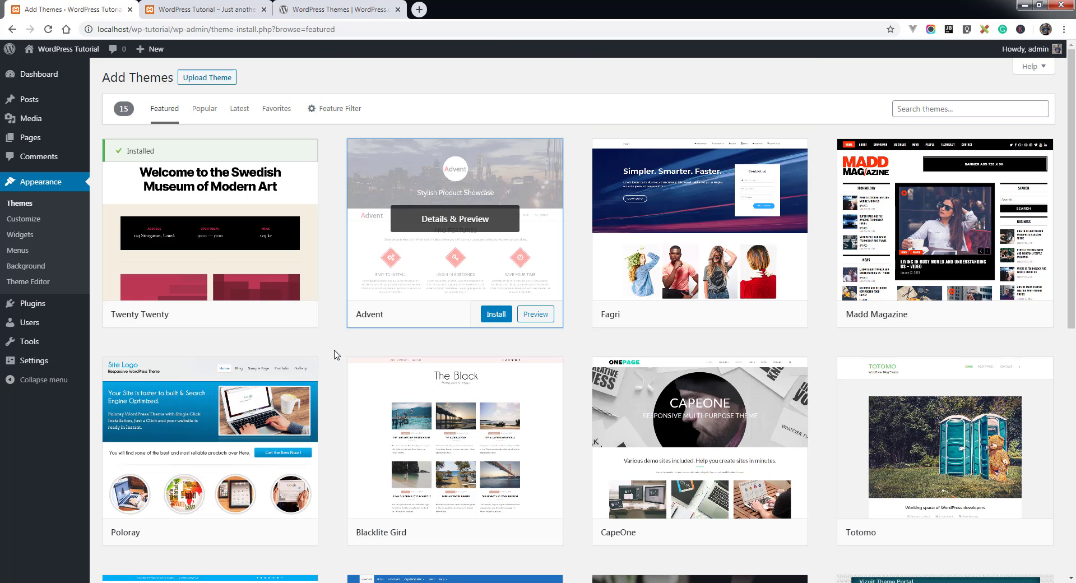
pyautogui.click(955, 109)
pyautogui.write('p')
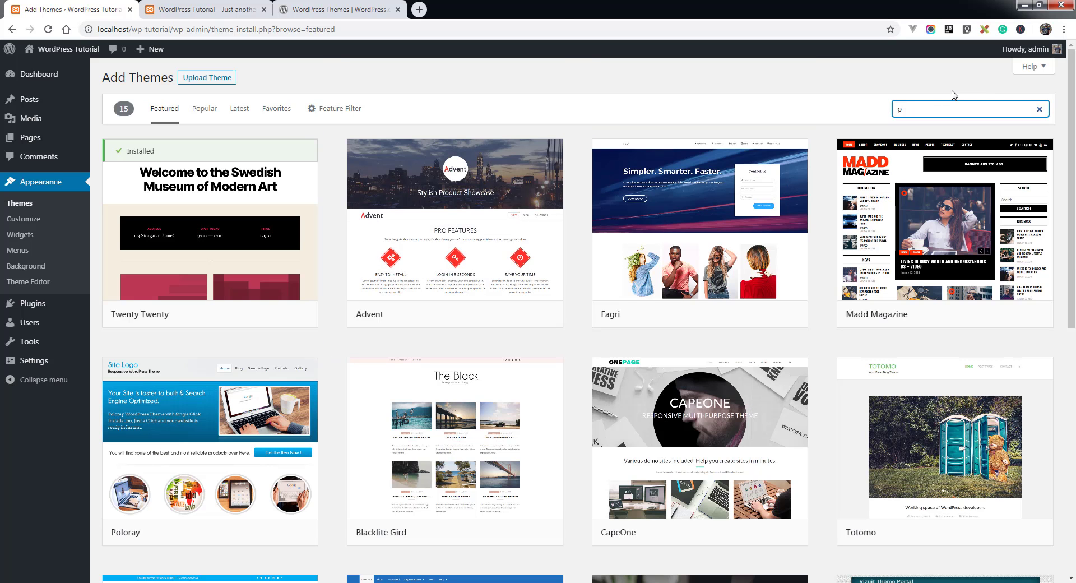
pyautogui.write('ortfolio')
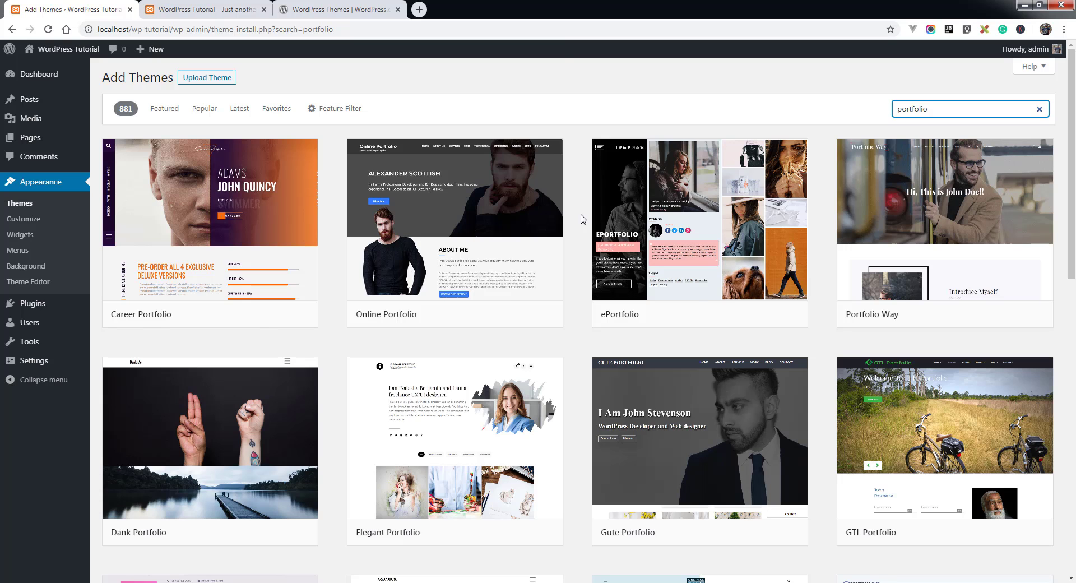
# Look through the portfolio search results and install the Minimal Portfolio theme
pyautogui.scroll(-9, 583, 218)
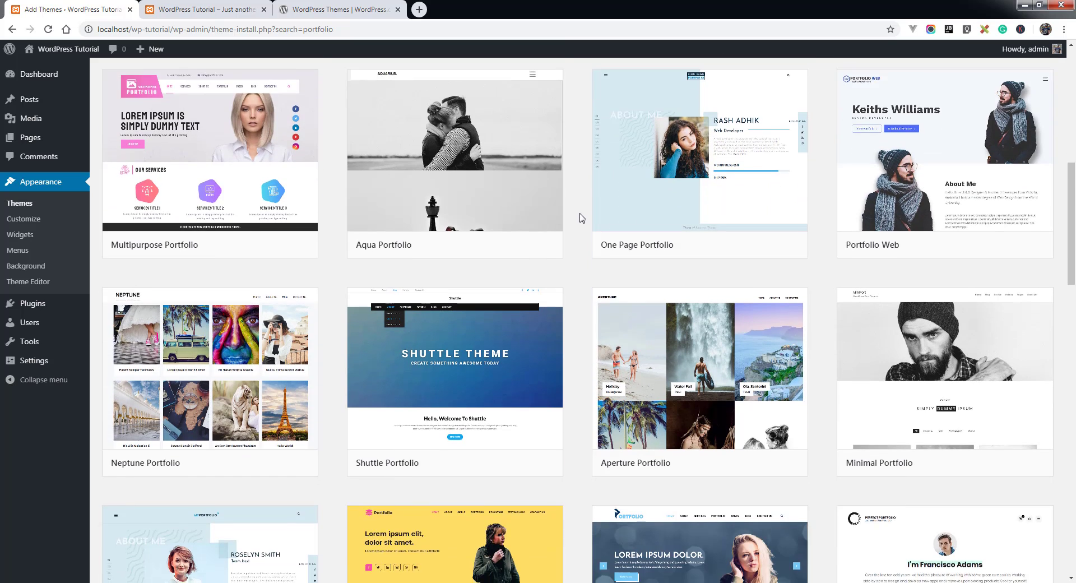
pyautogui.scroll(-3, 582, 218)
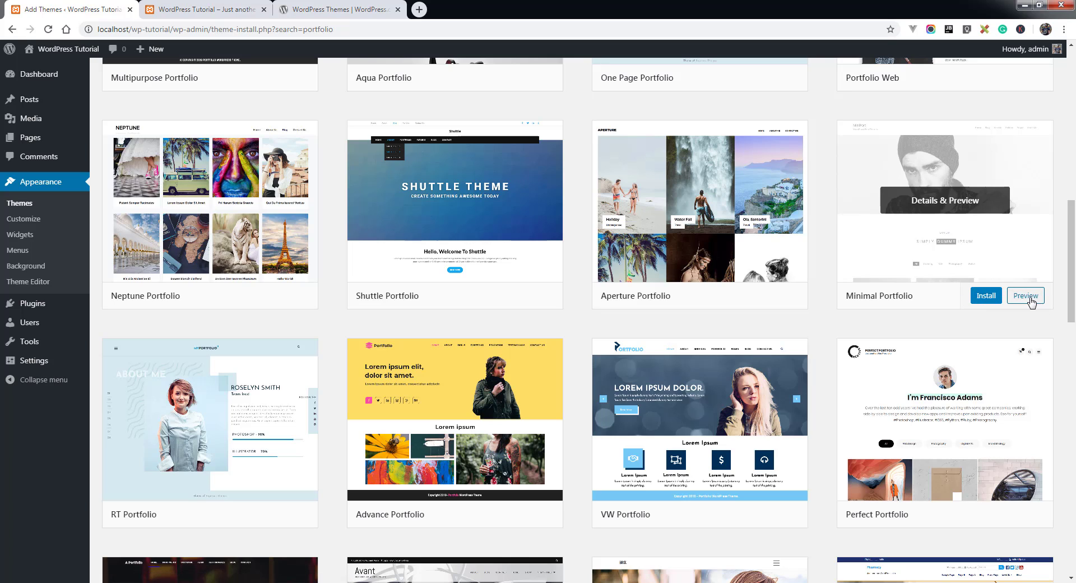
pyautogui.click(987, 300)
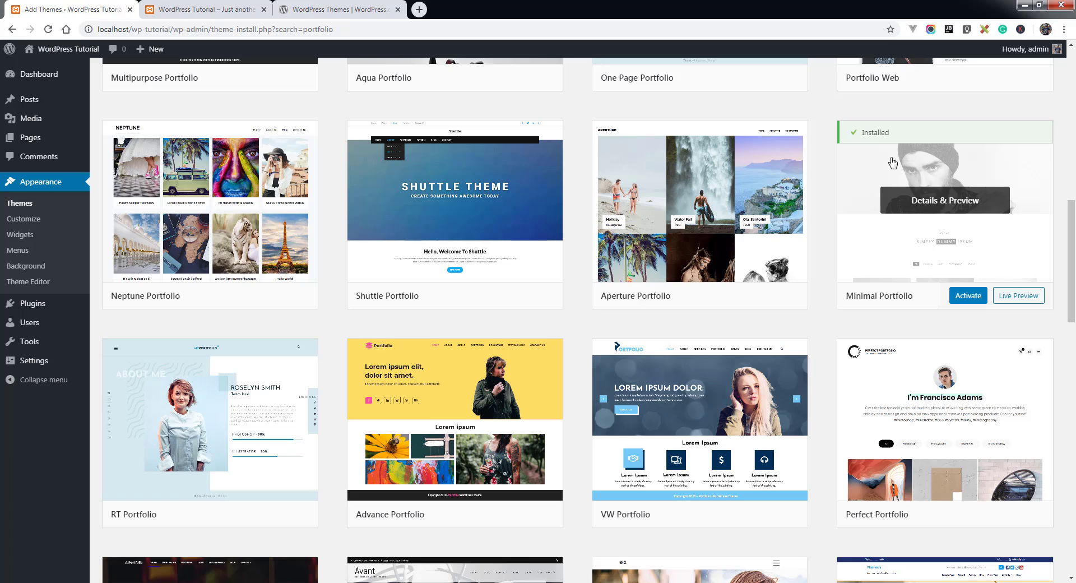
# Activate the Minimal Portfolio theme from the installed themes and dismiss its recommended plugins notice
pyautogui.click(969, 302)
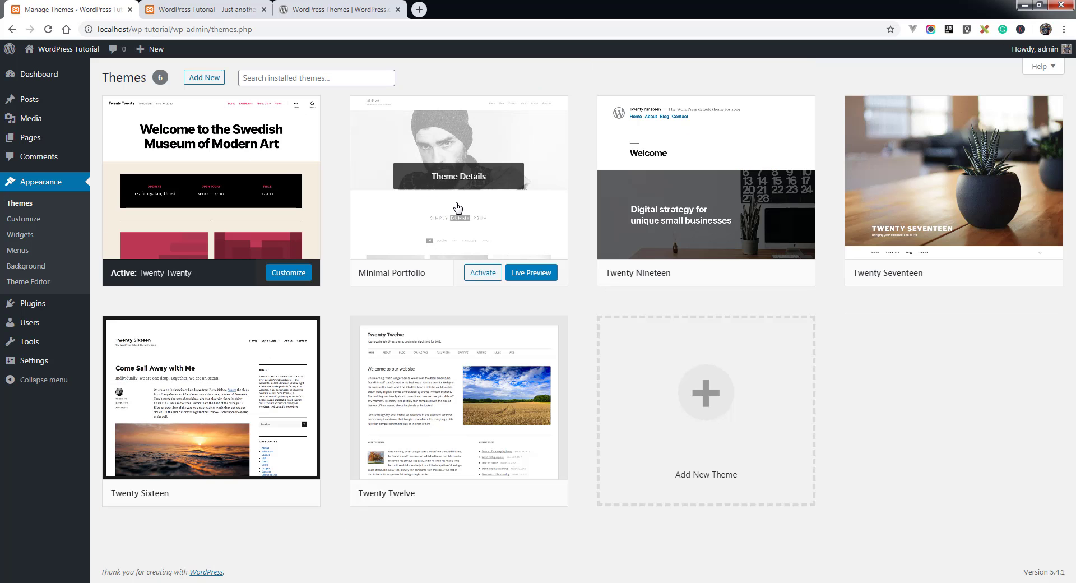
pyautogui.click(479, 273)
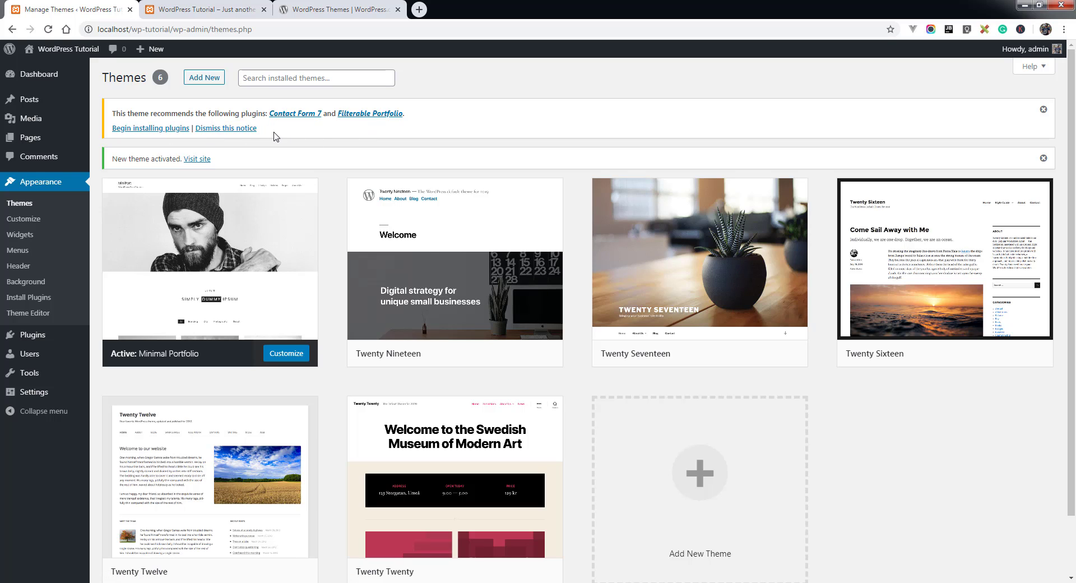
pyautogui.click(224, 133)
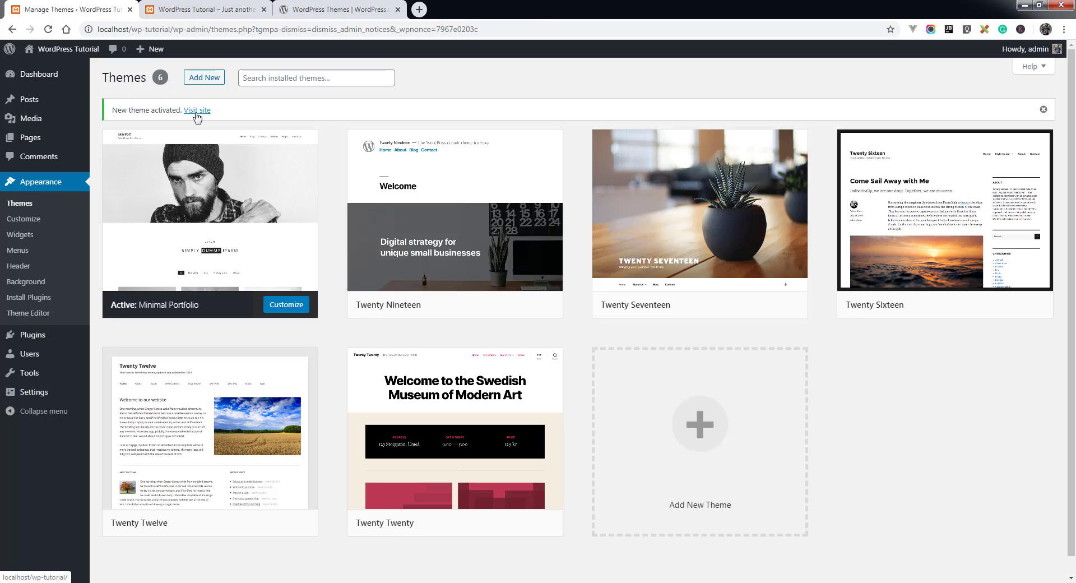
# Open the site's front page in a new tab and check it with the Minimal Portfolio theme
pyautogui.keyDown('ctrl'); pyautogui.click(196, 112); pyautogui.keyUp('ctrl')
pyautogui.click(235, 14)
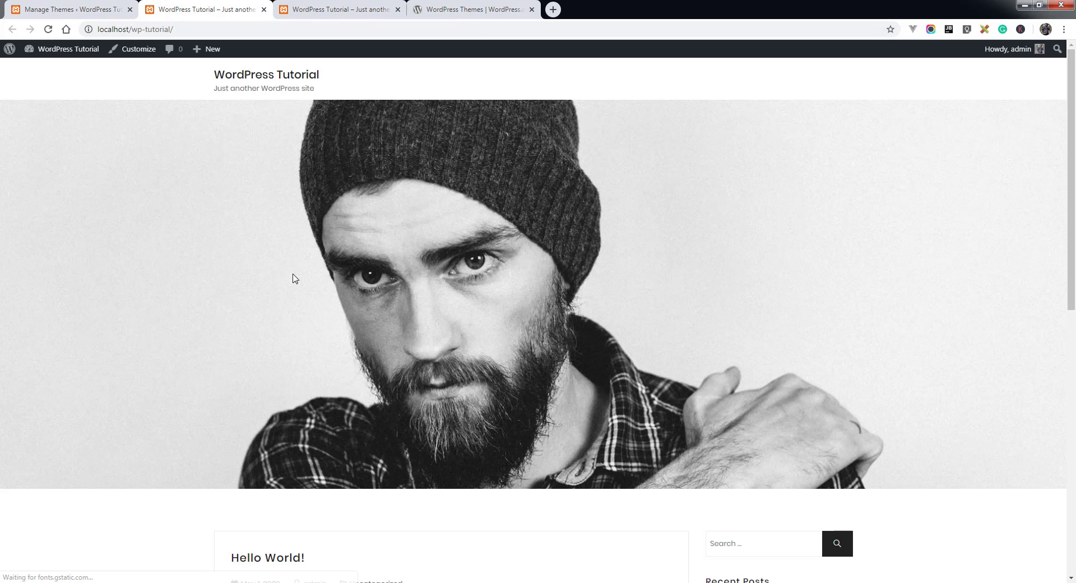
pyautogui.scroll(-1, 294, 278)
pyautogui.scroll(-8, 295, 277)
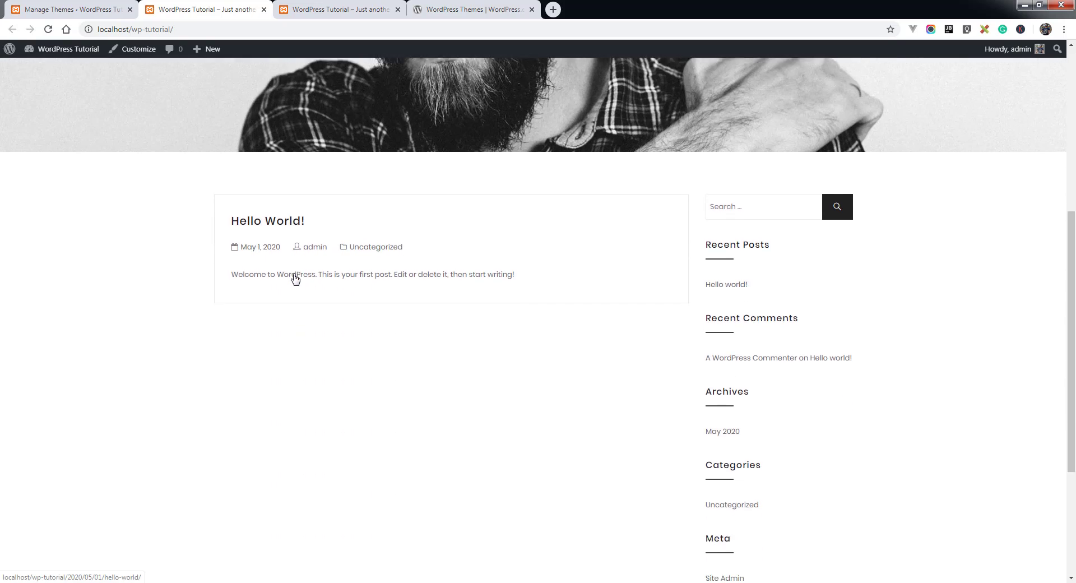
pyautogui.scroll(1, 563, 297)
pyautogui.scroll(8, 561, 293)
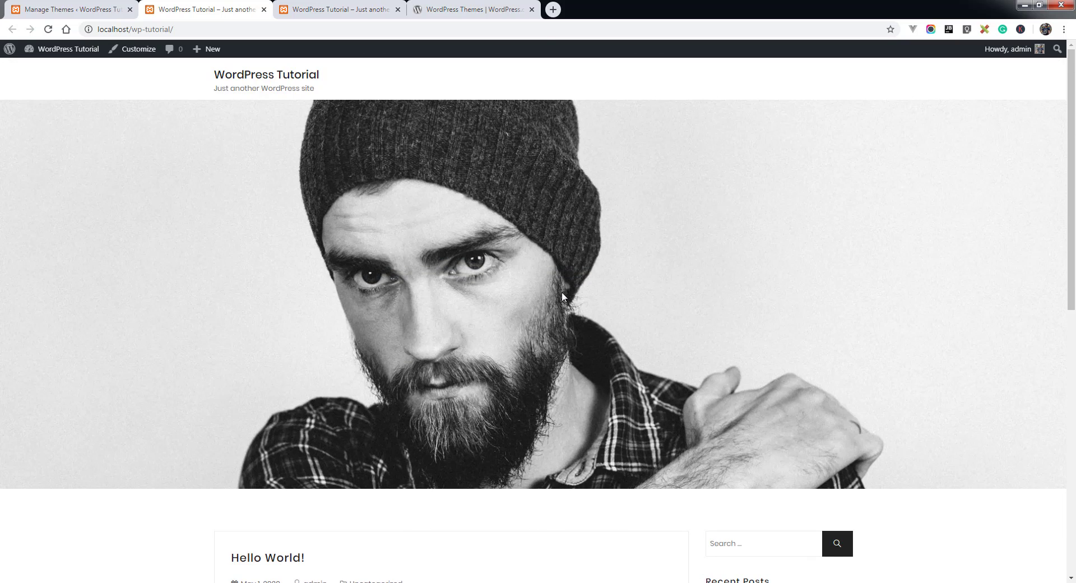
# Return to the site admin and open the form for uploading a theme as a .zip file
pyautogui.click(78, 10)
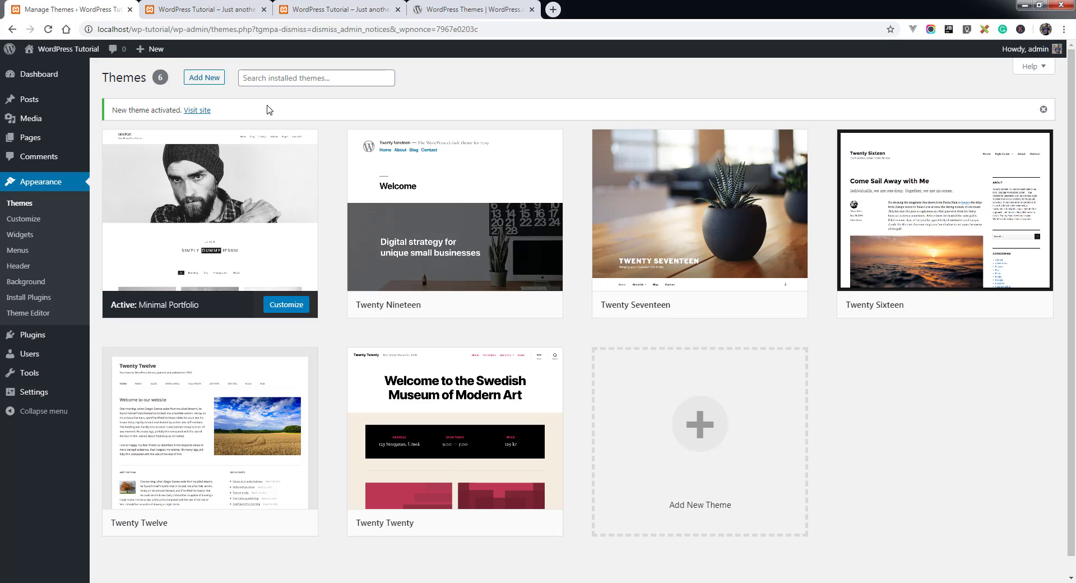
pyautogui.click(205, 83)
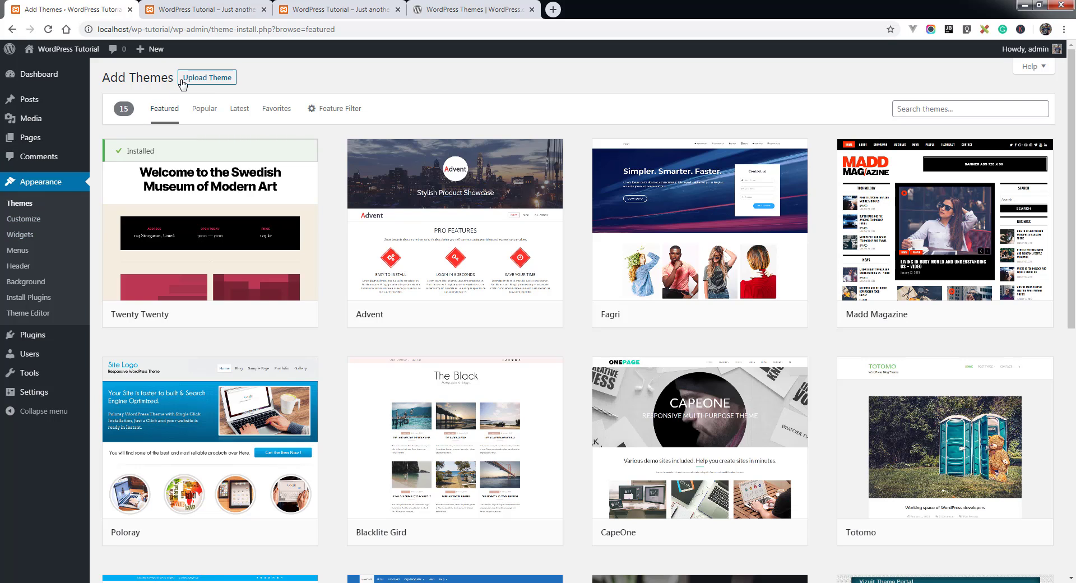
pyautogui.click(213, 80)
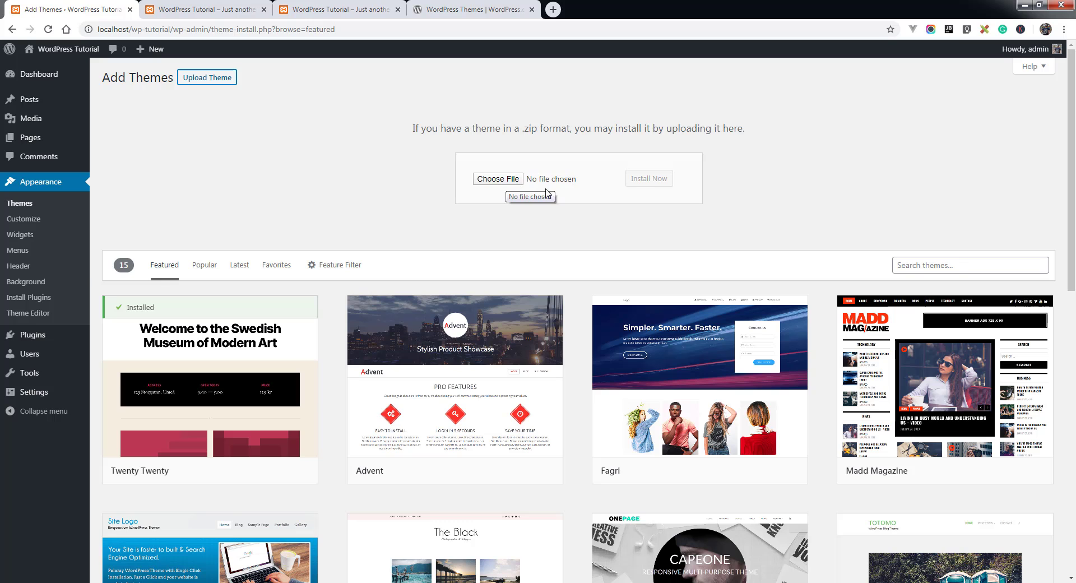
# Look at the local themes folder and choose my-theme.zip from the desktop as the theme file to upload
pyautogui.click(86, 582)
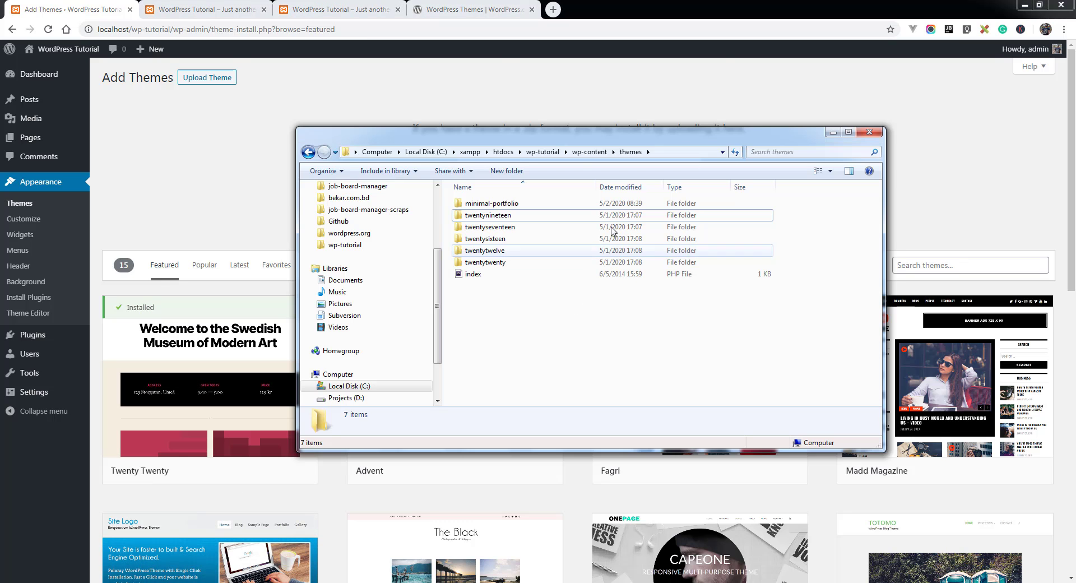
pyautogui.moveTo(564, 140); pyautogui.dragTo(616, 234)
pyautogui.click(391, 307)
pyautogui.moveTo(504, 231); pyautogui.dragTo(542, 262)
pyautogui.click(567, 325)
pyautogui.moveTo(567, 325); pyautogui.dragTo(497, 184)
pyautogui.click(497, 179)
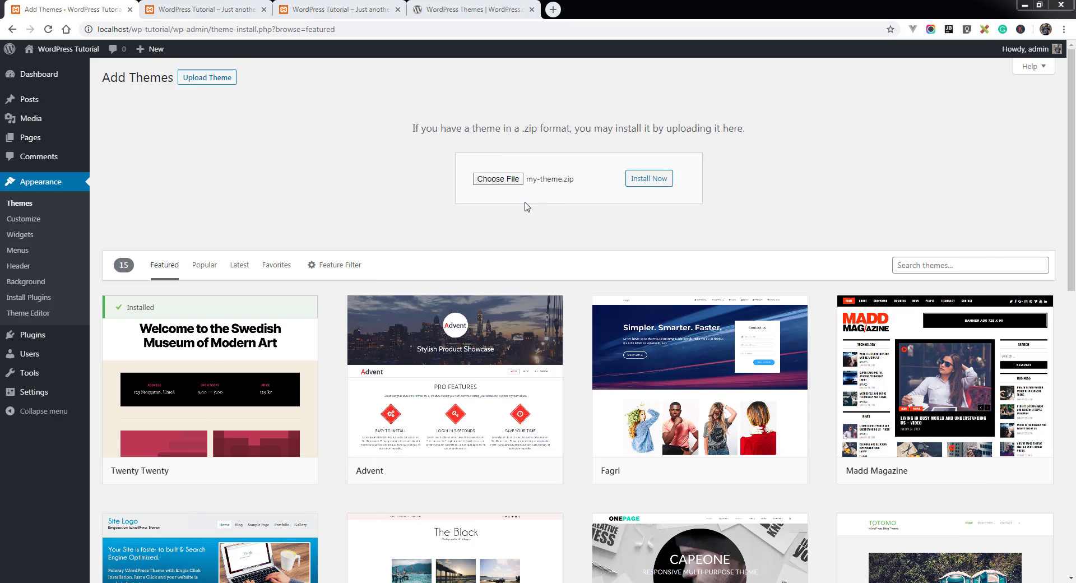
pyautogui.click(399, 180)
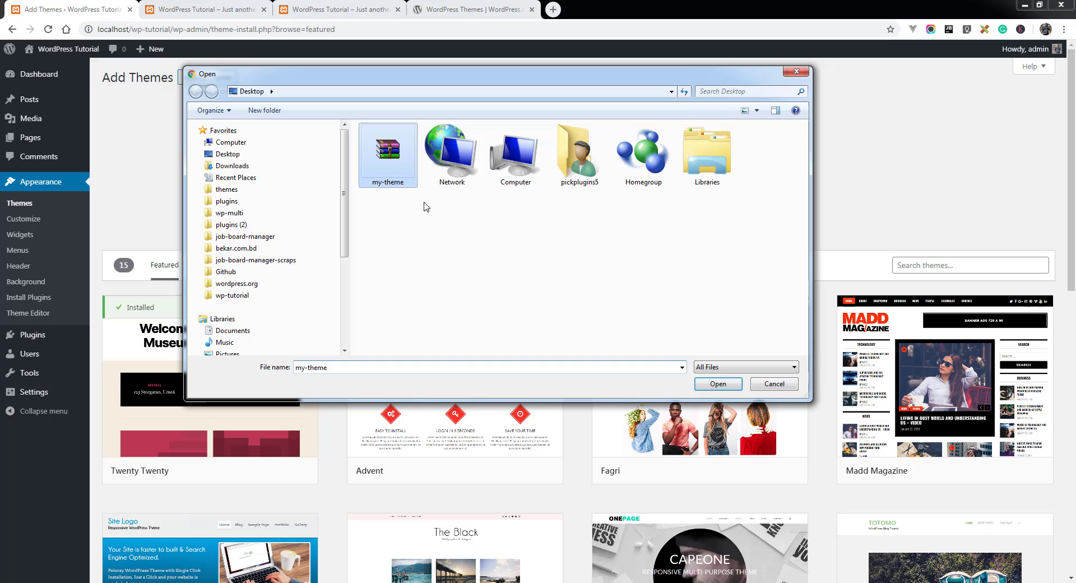
pyautogui.click(707, 386)
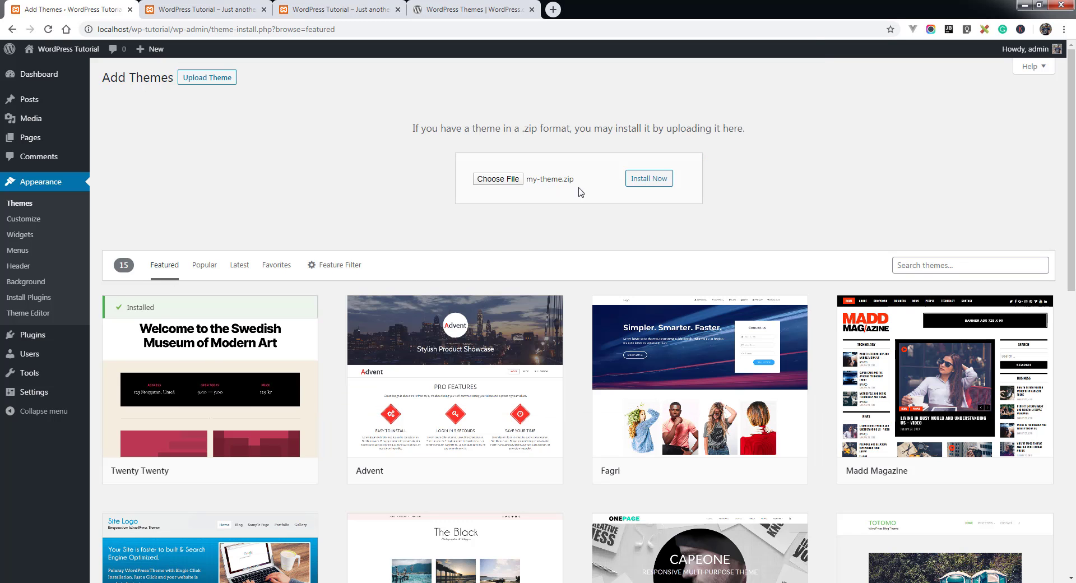
# Install the theme from my-theme.zip and activate My Theme from the installed themes
pyautogui.click(656, 180)
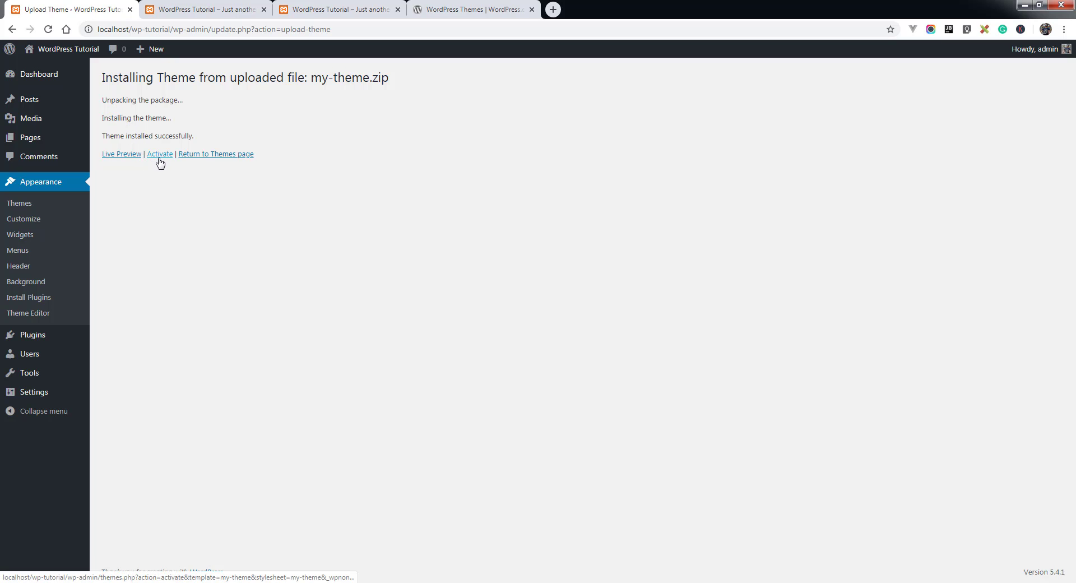
pyautogui.click(20, 205)
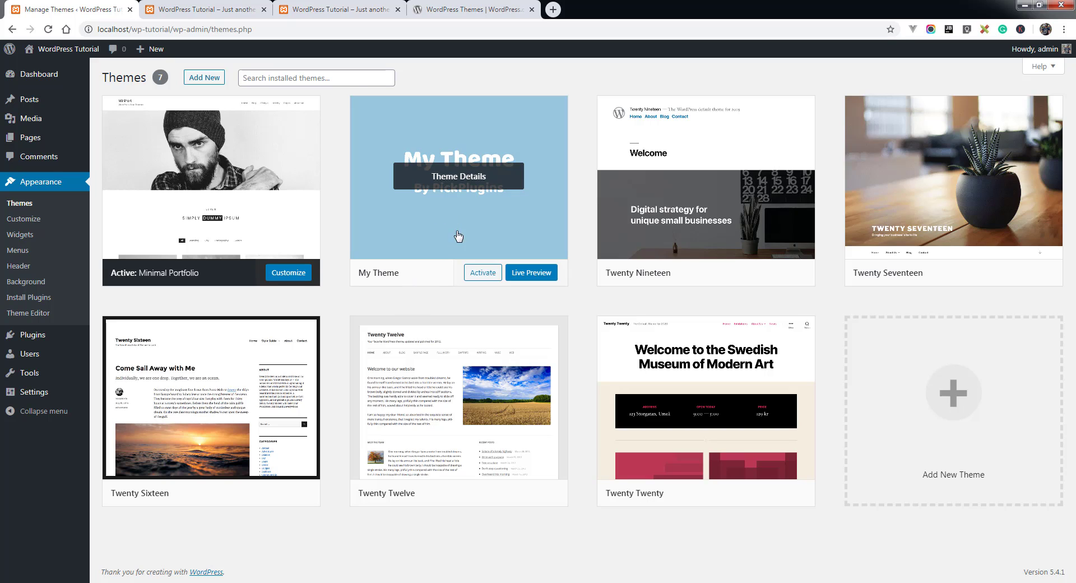
pyautogui.click(482, 275)
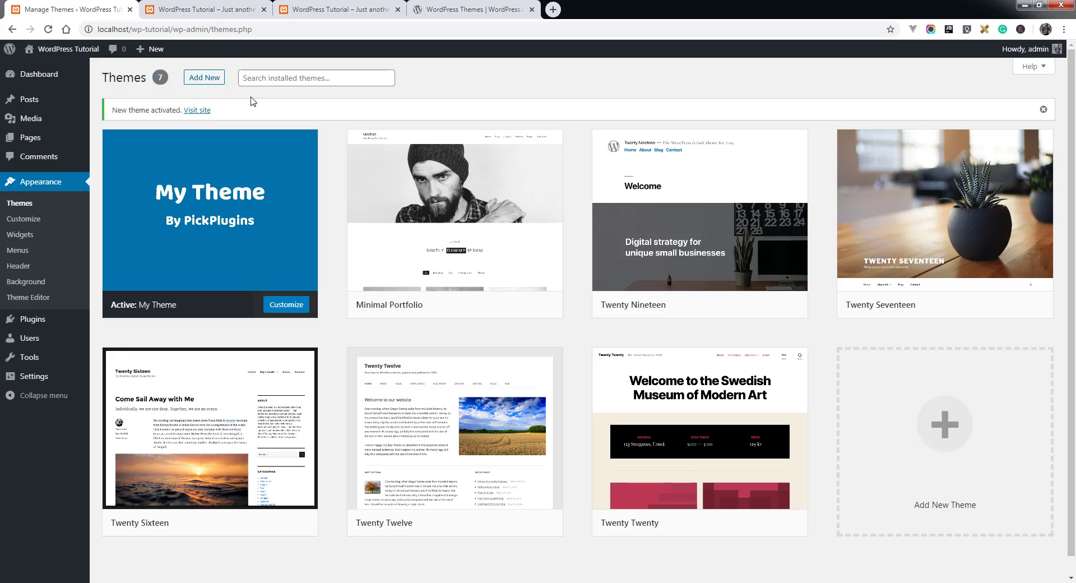
# Open the site's front page in a new tab and check its whole length with My Theme active
pyautogui.moveTo(438, 215)
pyautogui.moveTo(227, 175)
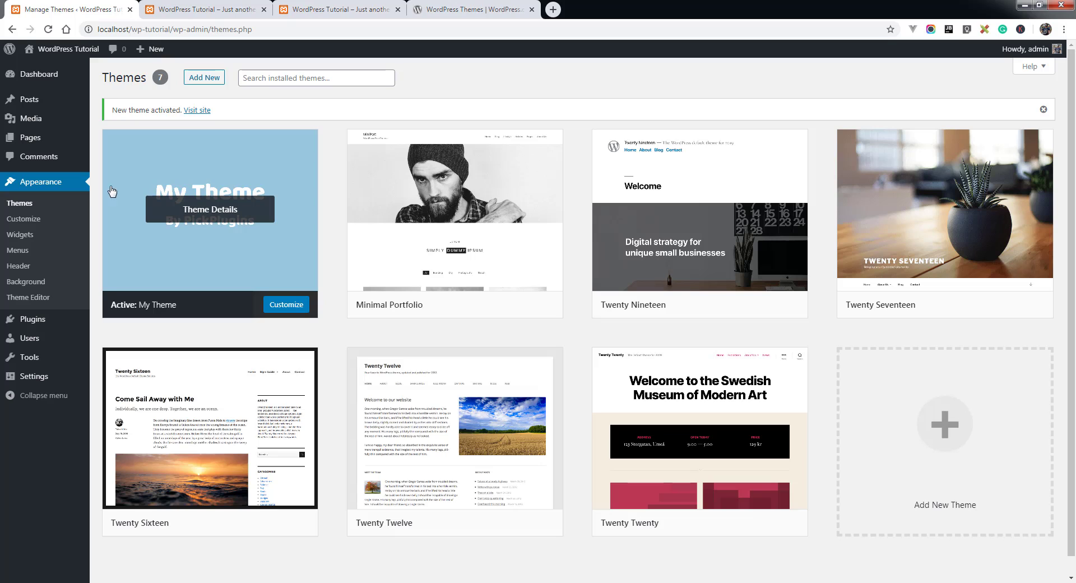
pyautogui.moveTo(53, 336)
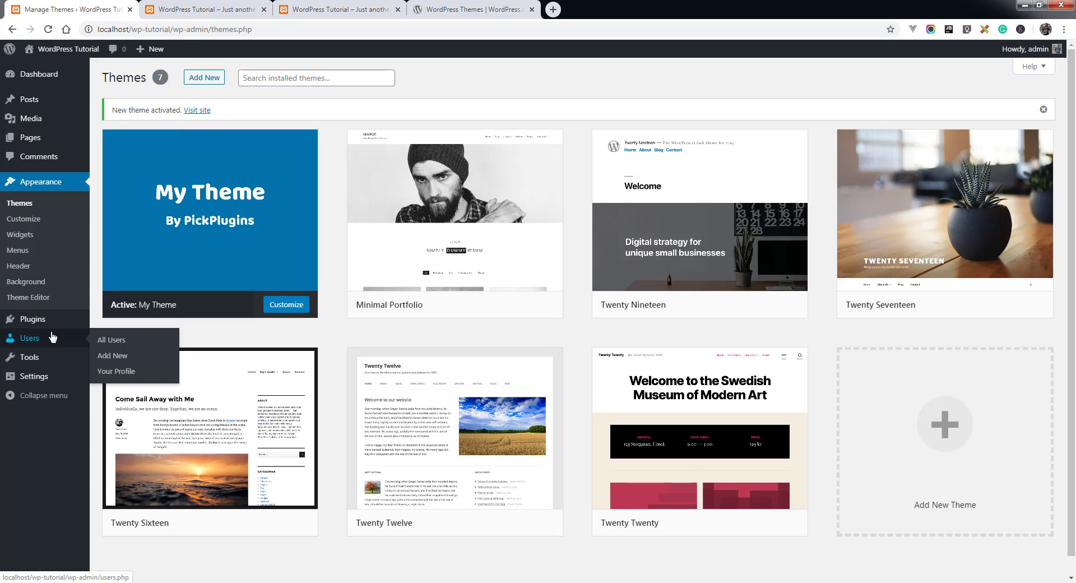
pyautogui.moveTo(43, 379)
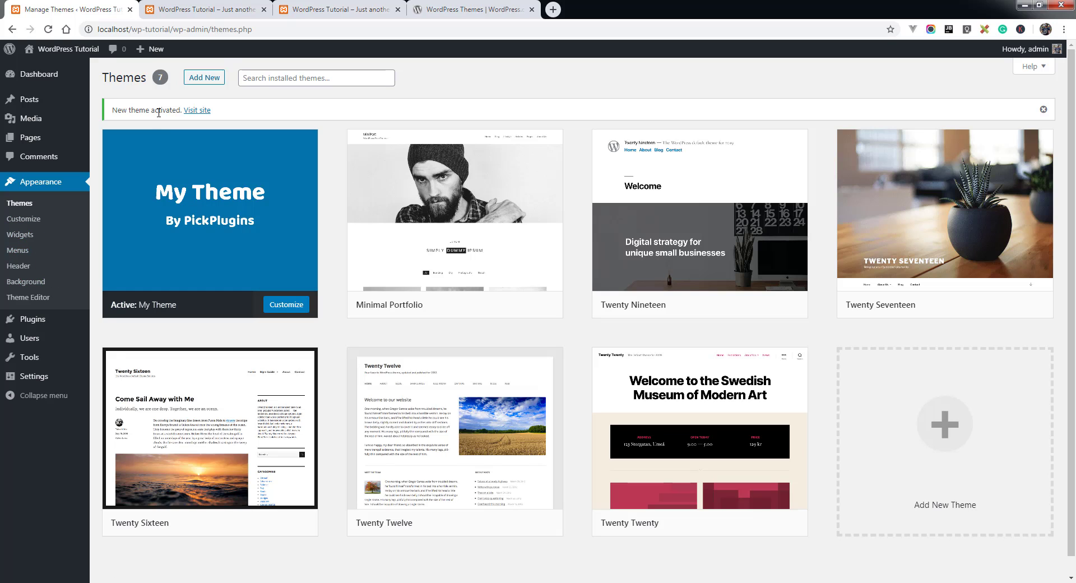
pyautogui.moveTo(185, 231)
pyautogui.moveTo(220, 206)
pyautogui.keyDown('ctrl'); pyautogui.click(195, 111); pyautogui.keyUp('ctrl')
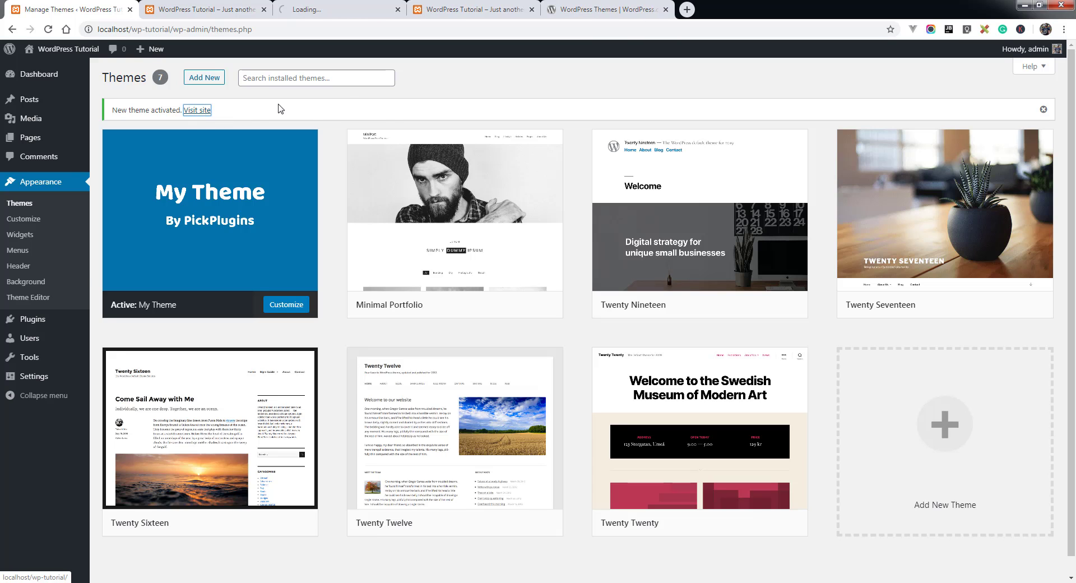
pyautogui.hotkey('ctrl', '3')
pyautogui.scroll(-3, 312, 287)
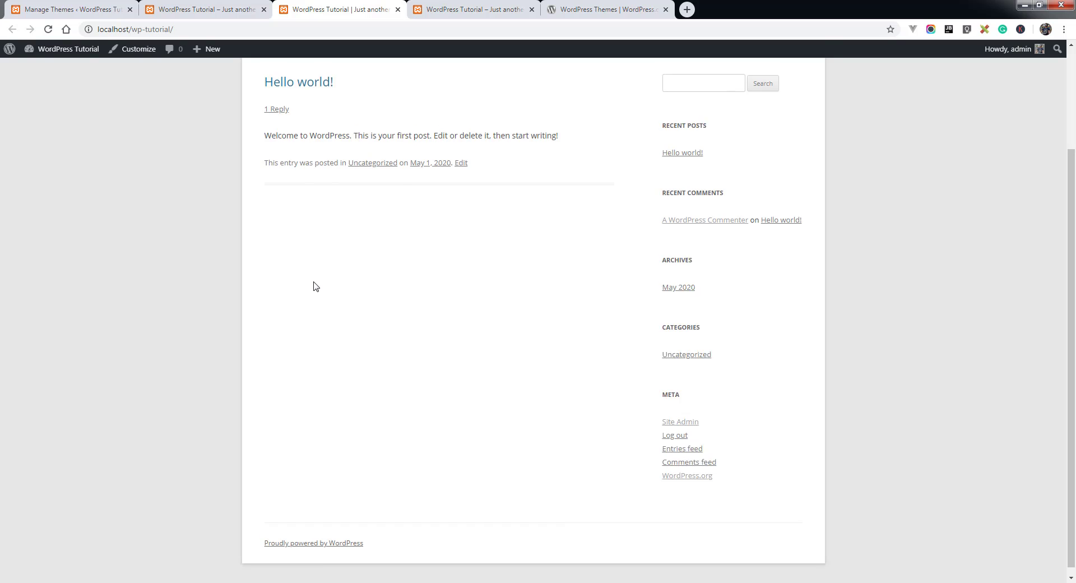
pyautogui.scroll(3, 330, 286)
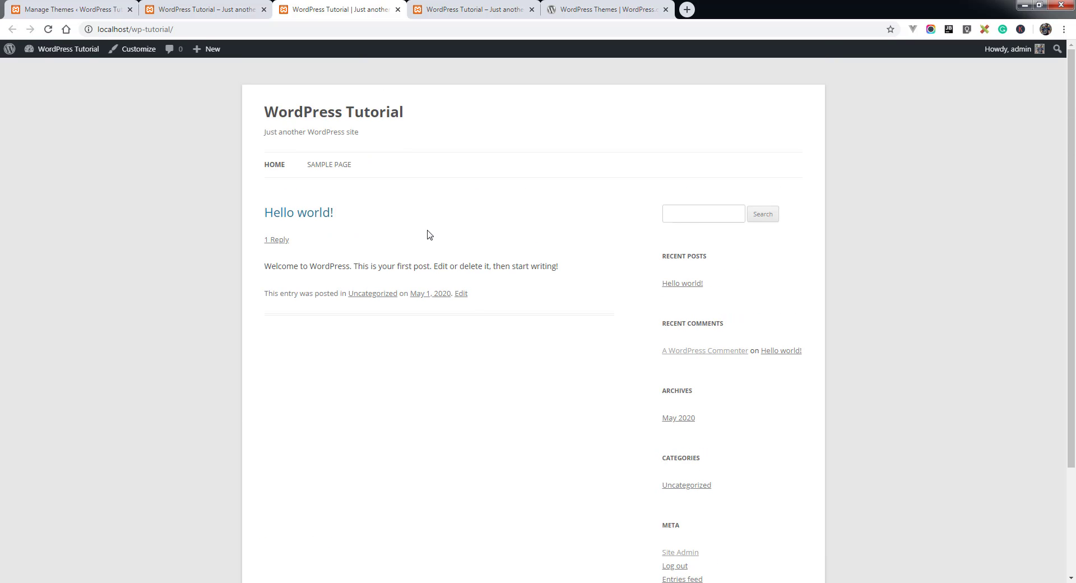
# Return to the site admin, reload the installed themes page and open the theme upload form again
pyautogui.click(82, 13)
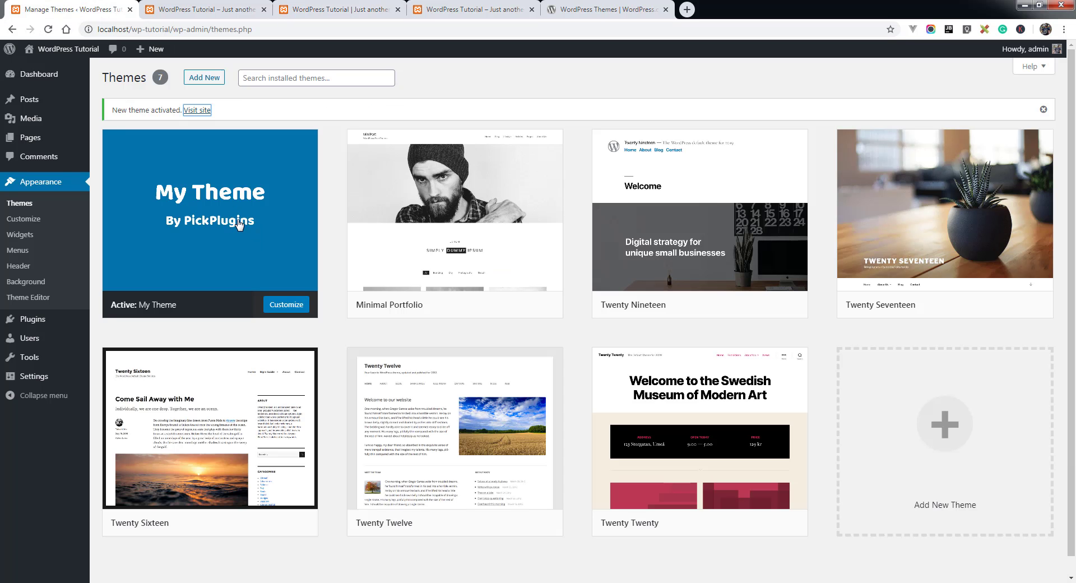
pyautogui.click(286, 114)
pyautogui.press('F5')
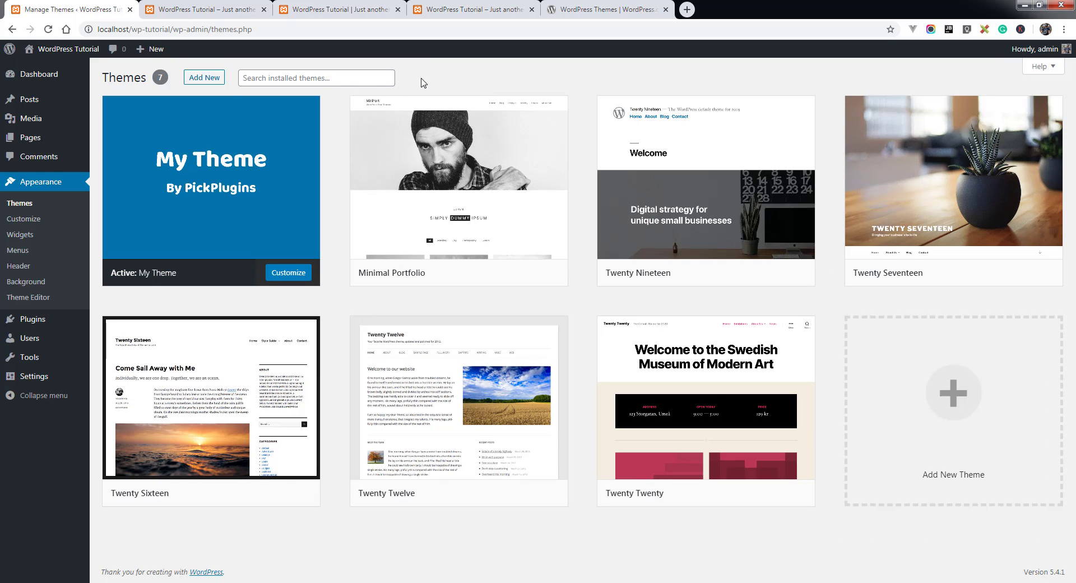
pyautogui.click(212, 84)
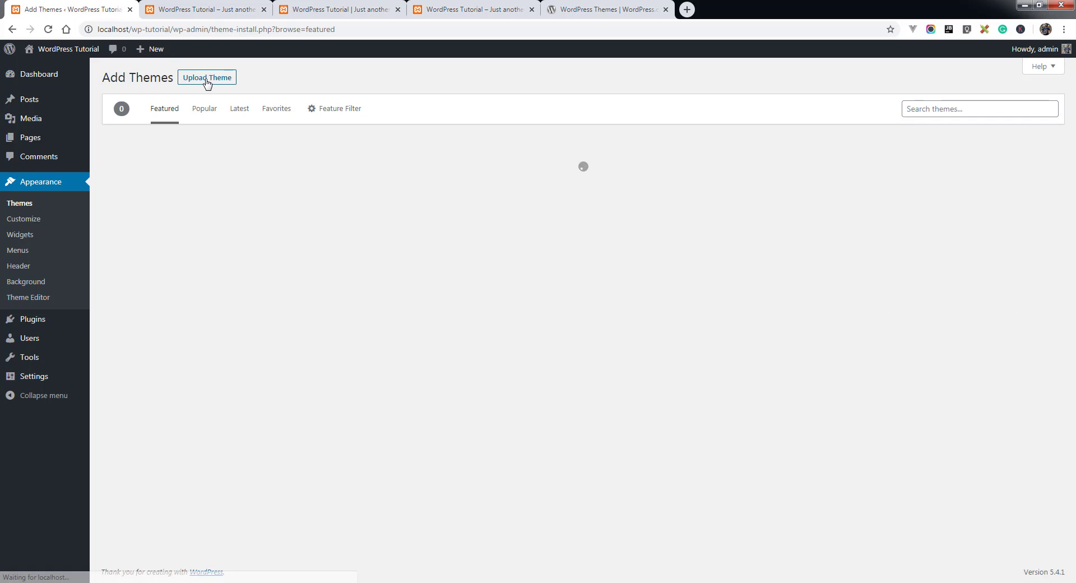
pyautogui.click(207, 77)
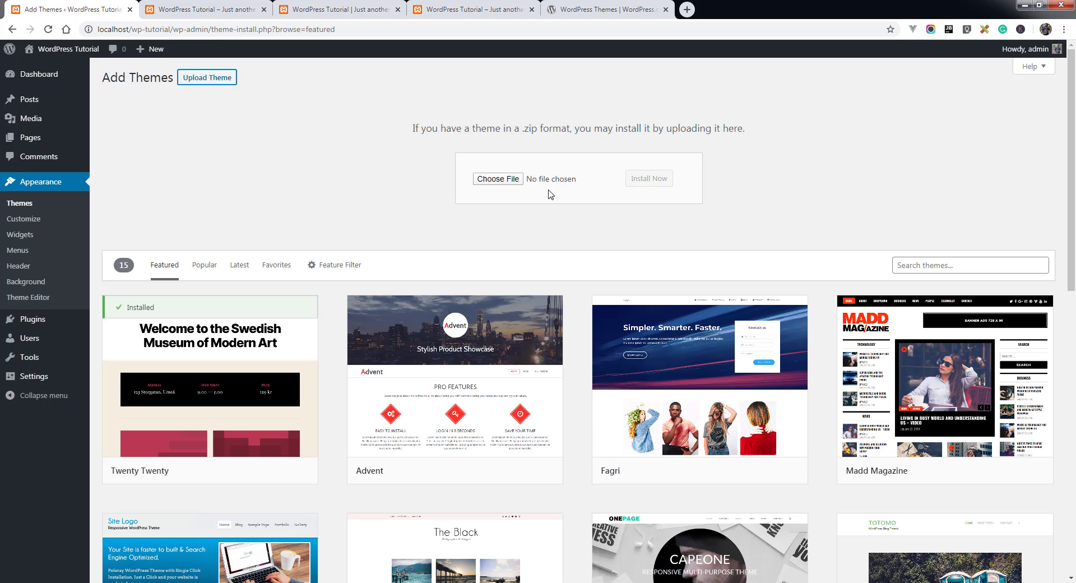
pyautogui.click(476, 179)
# Open the bookmarked cPanel page in a new browser tab and log in with the saved credentials
pyautogui.click(687, 9)
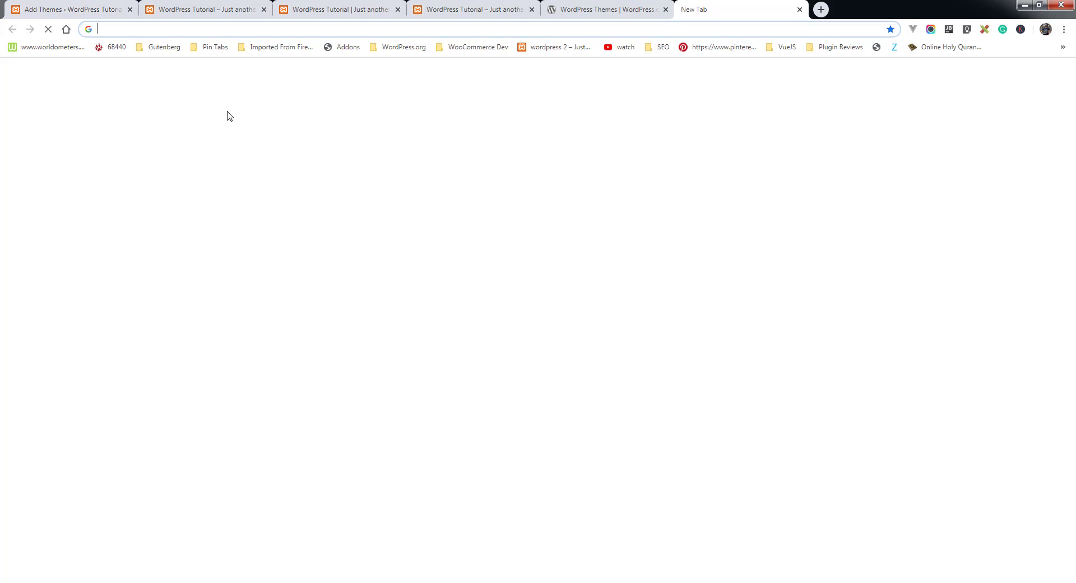
pyautogui.click(209, 47)
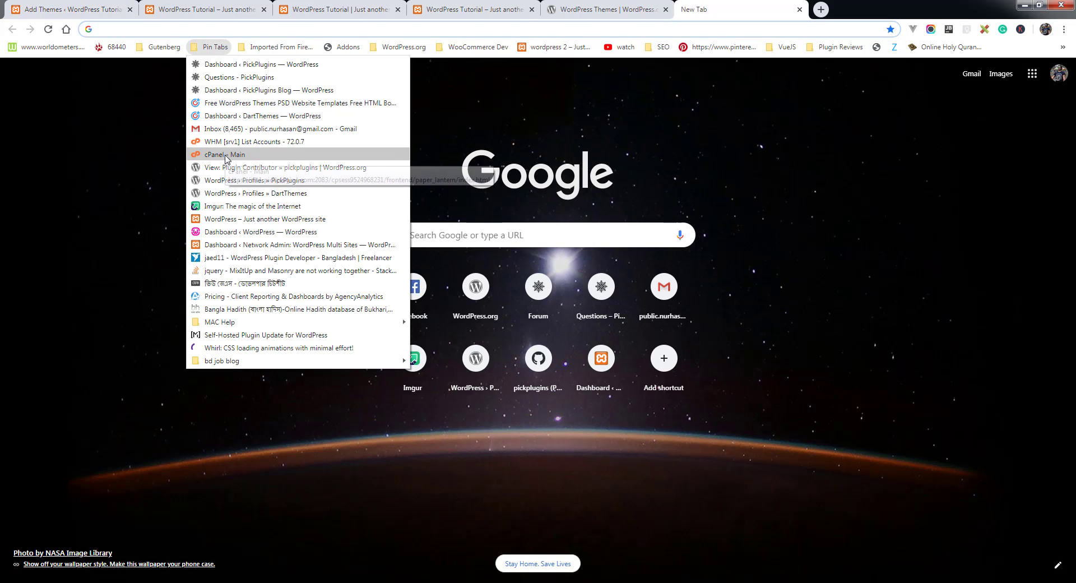
pyautogui.click(227, 156)
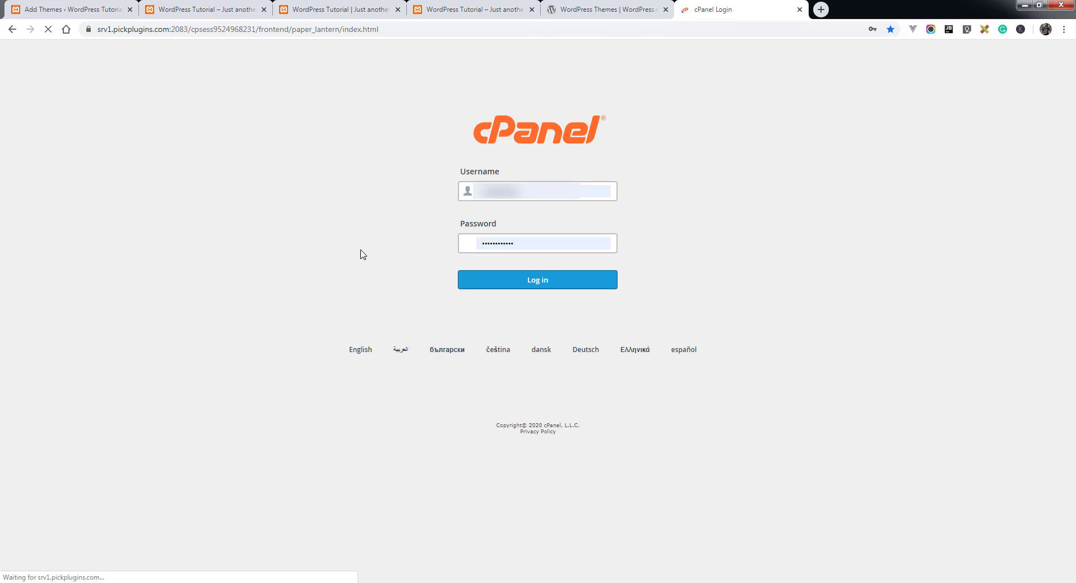
pyautogui.click(501, 282)
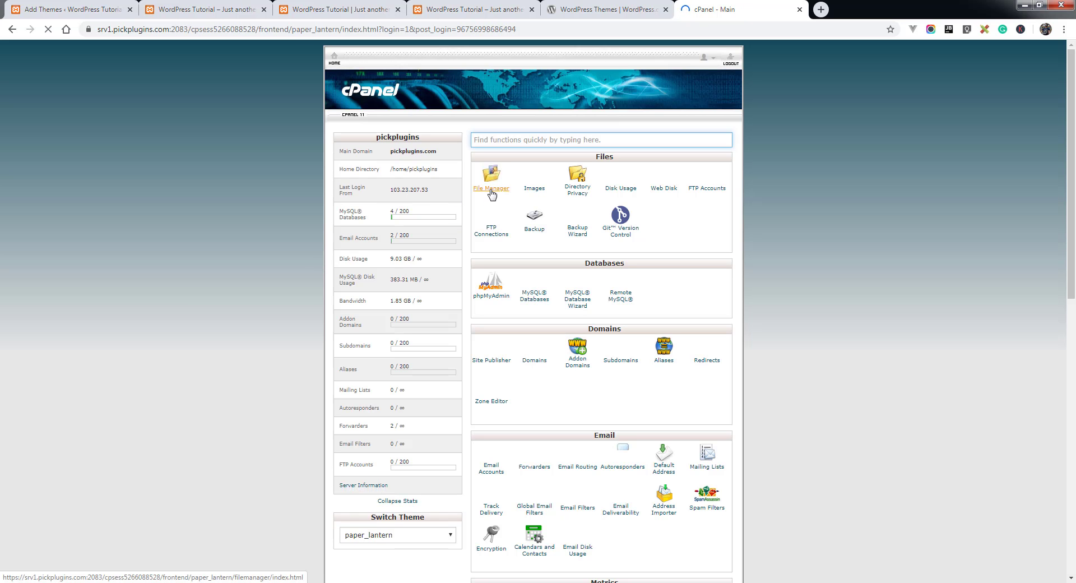
# Open the File Manager, browse to public_html/test/wp-content/themes and upload my-theme.zip from the desktop into that folder
pyautogui.click(491, 188)
pyautogui.click(799, 9)
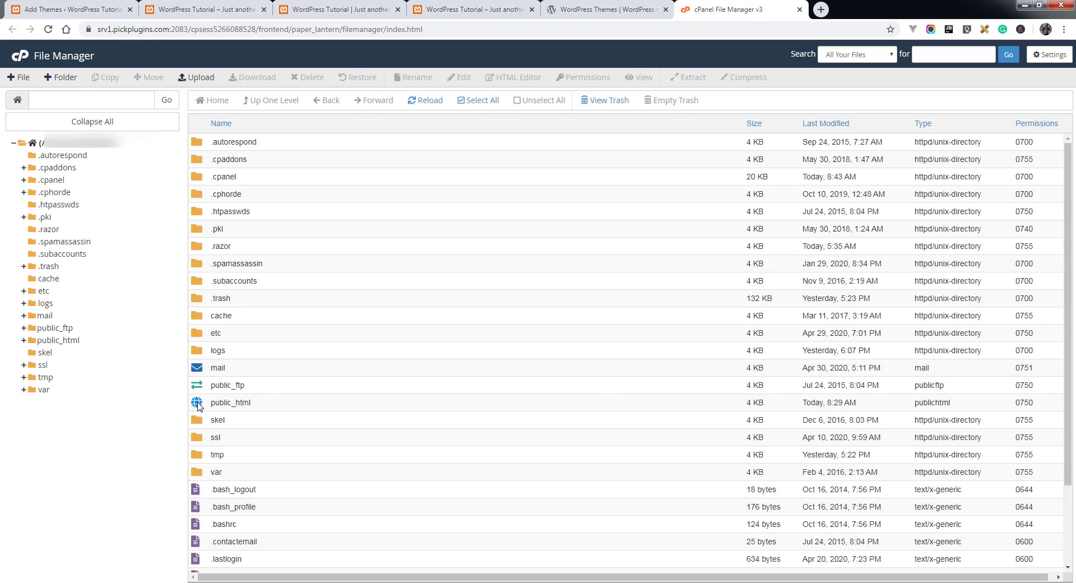
pyautogui.doubleClick(199, 159)
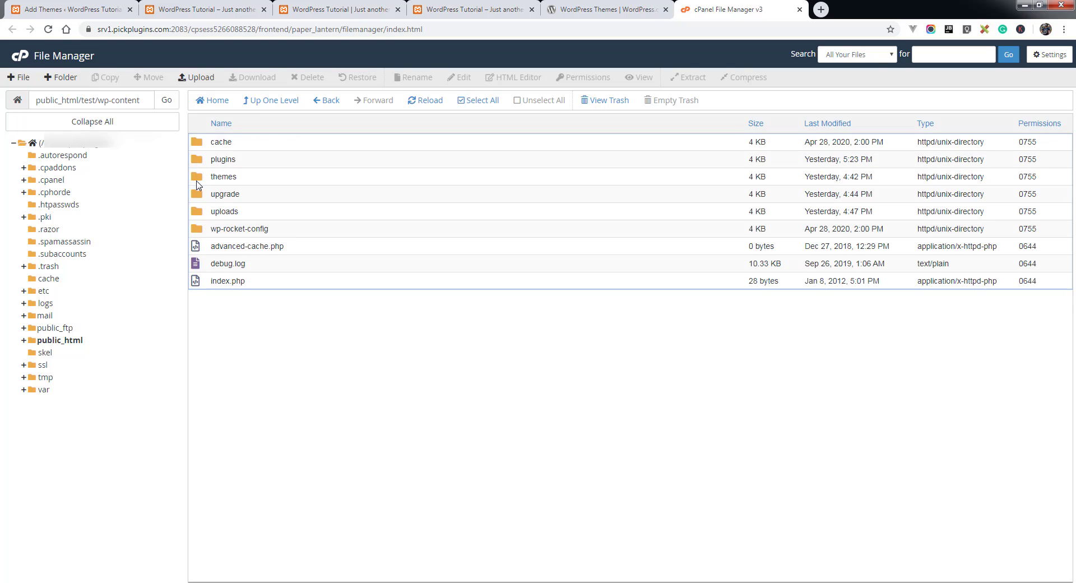
pyautogui.doubleClick(197, 178)
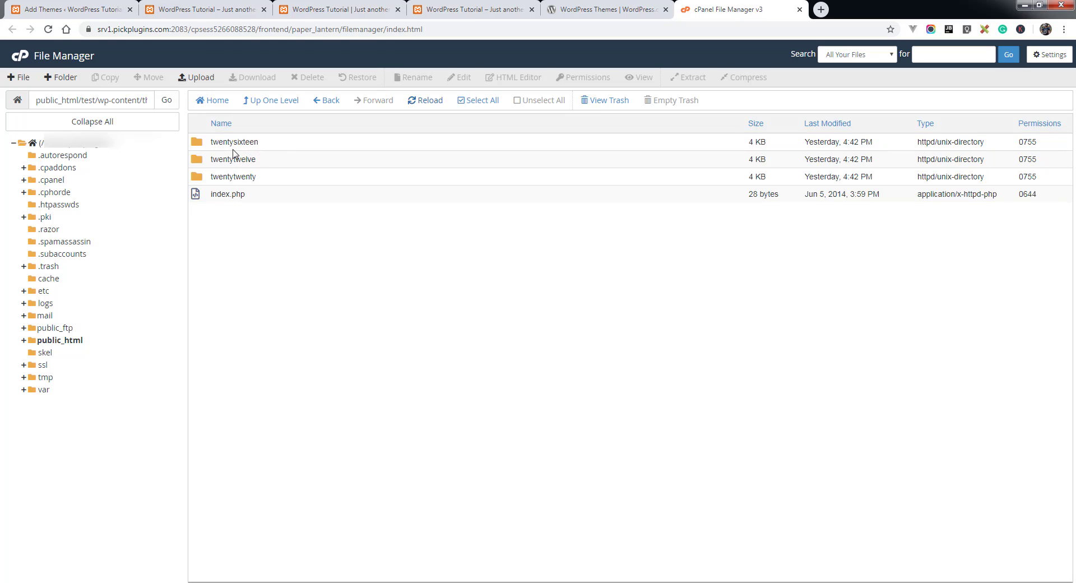
pyautogui.click(197, 78)
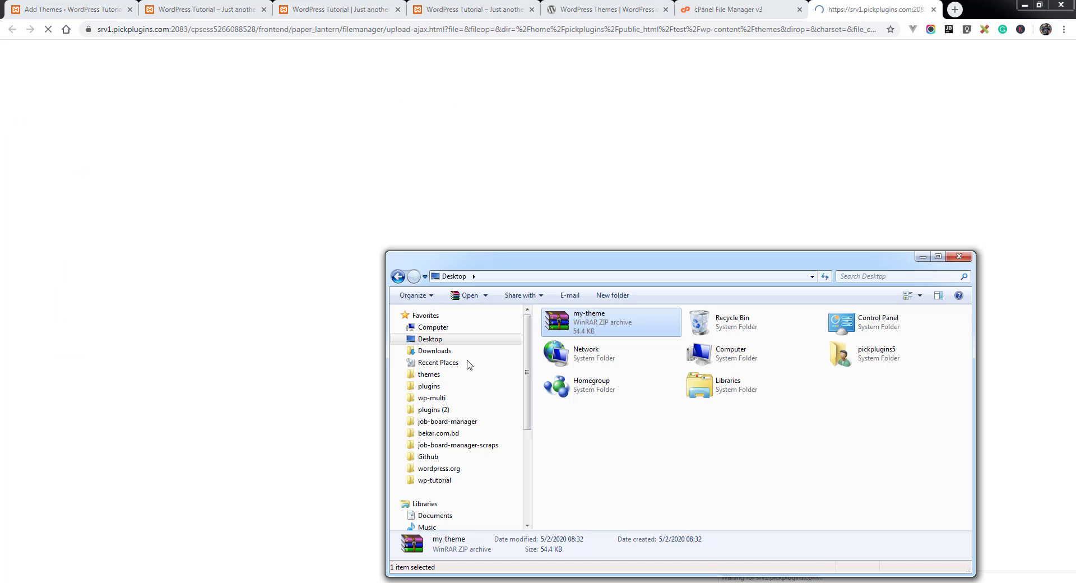
pyautogui.moveTo(565, 261); pyautogui.dragTo(642, 298)
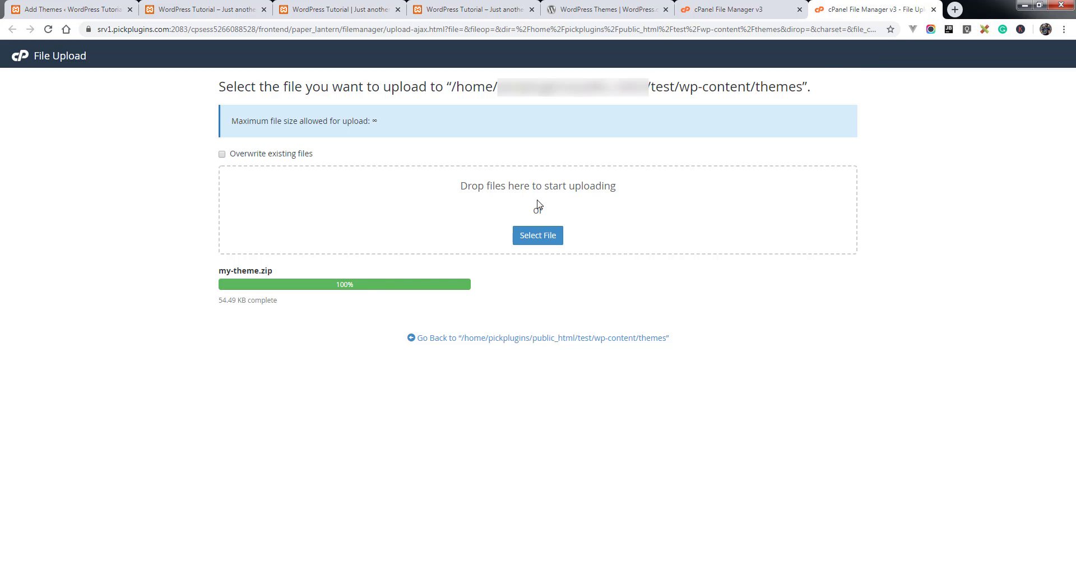
# Open the WordPress admin address pickplugins.com/test/wp-admin in a new browser tab
pyautogui.click(954, 10)
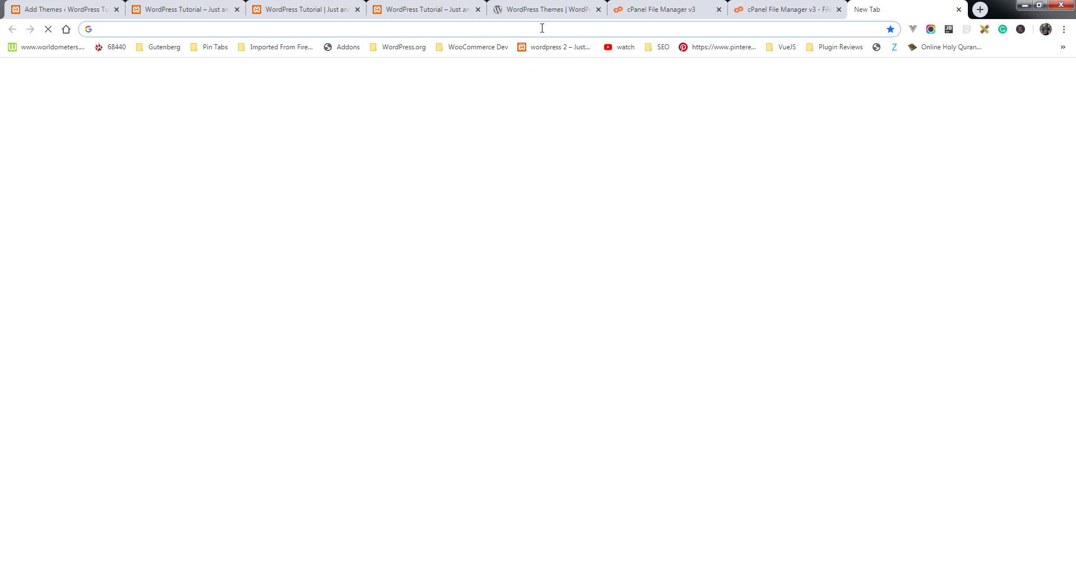
pyautogui.write('pickplugins.com')
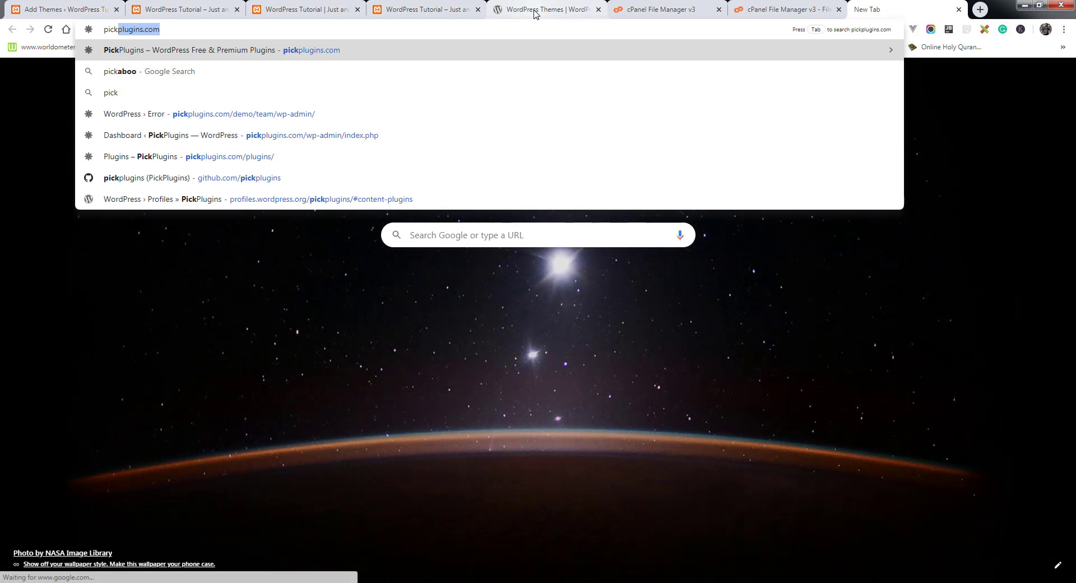
pyautogui.write('/tes')
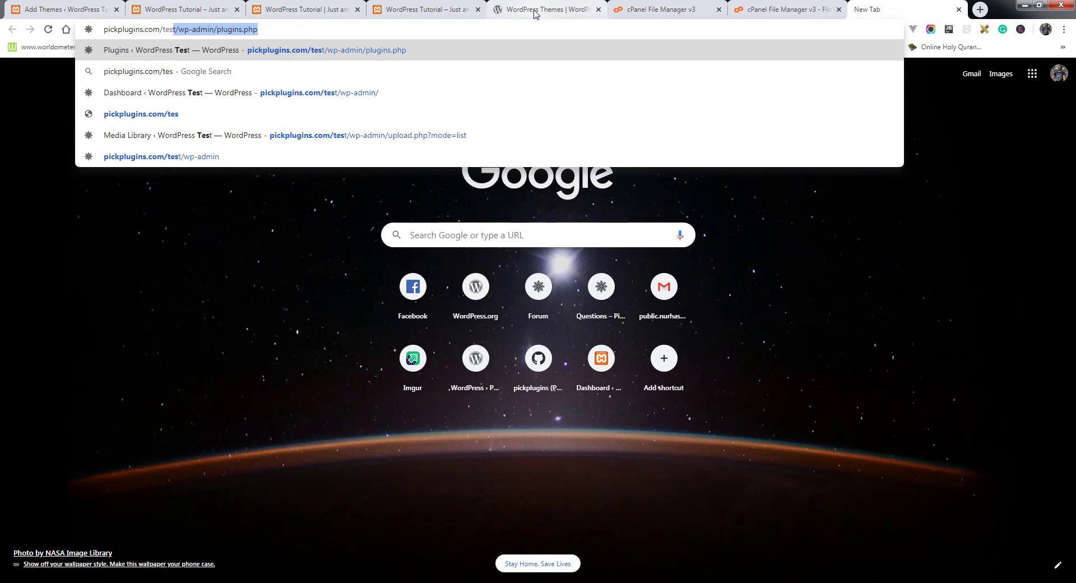
pyautogui.press('Right')
pyautogui.press('BackSpace')
pyautogui.press('BackSpace')
pyautogui.press('BackSpace')
pyautogui.press('BackSpace')
pyautogui.press('BackSpace')
pyautogui.press('BackSpace')
pyautogui.press('BackSpace')
pyautogui.press('BackSpace')
pyautogui.press('BackSpace')
pyautogui.press('BackSpace')
pyautogui.press('BackSpace')
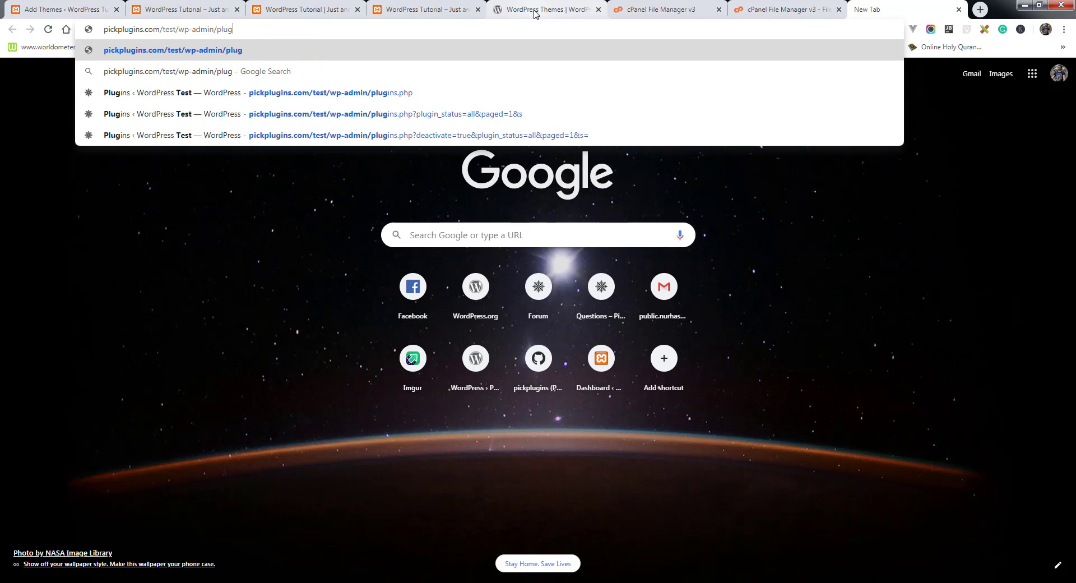
pyautogui.press('Return')
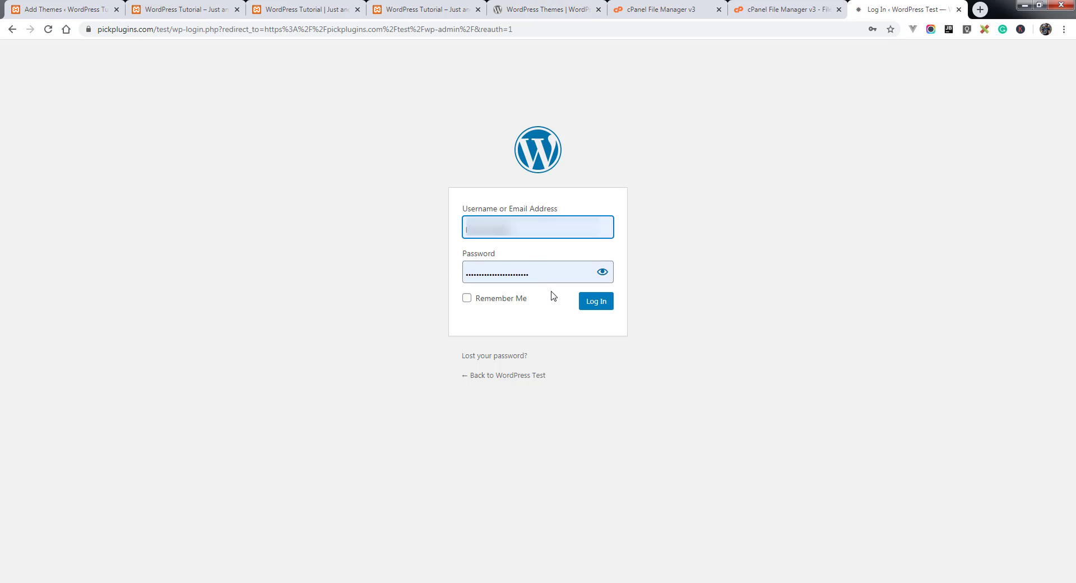
# Log in to the test site with the saved credentials and open its installed themes page
pyautogui.press('Return')
pyautogui.moveTo(37, 224)
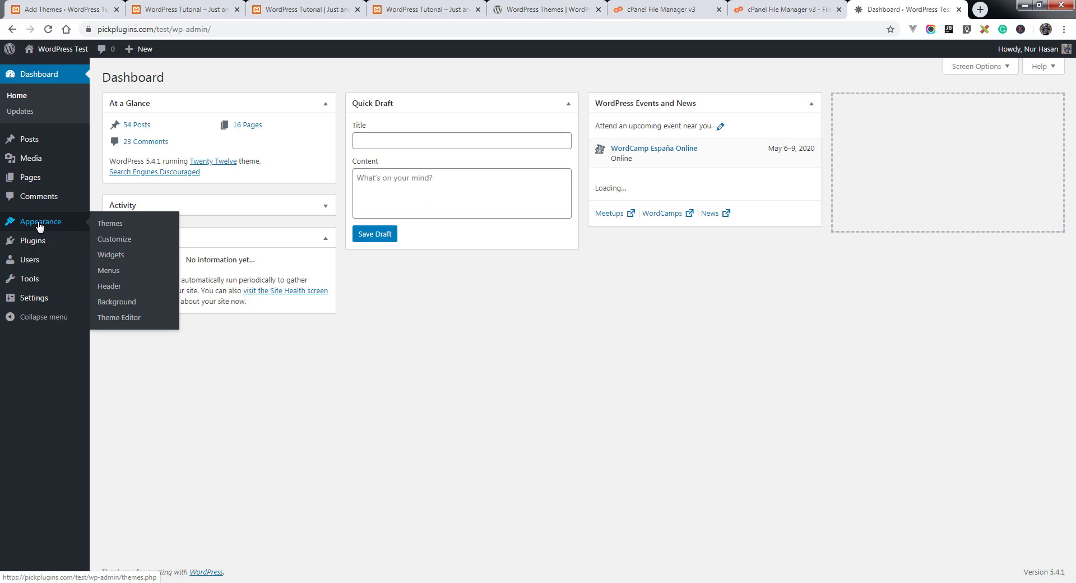
pyautogui.click(114, 225)
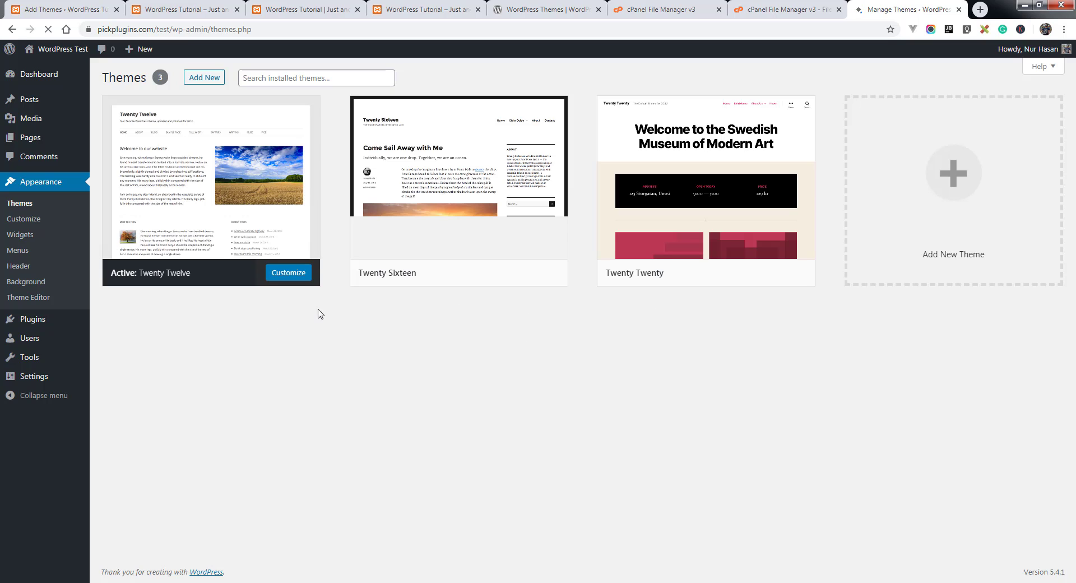
# Return to the File Manager, extract my-theme.zip inside the reloaded themes folder and refresh the file list
pyautogui.click(781, 9)
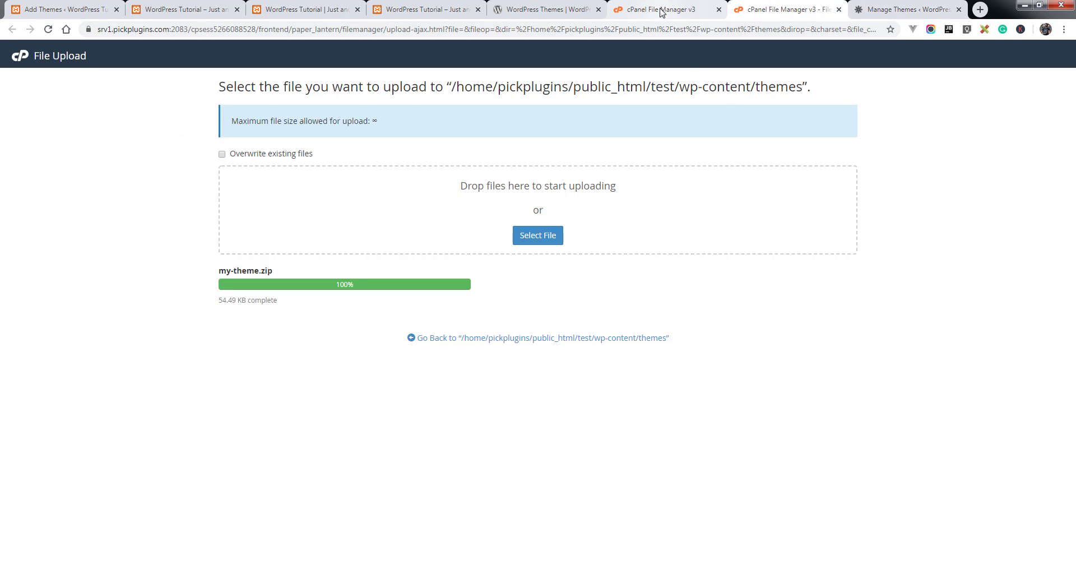
pyautogui.hotkey('ctrl', 'shift', 'Tab')
pyautogui.click(427, 100)
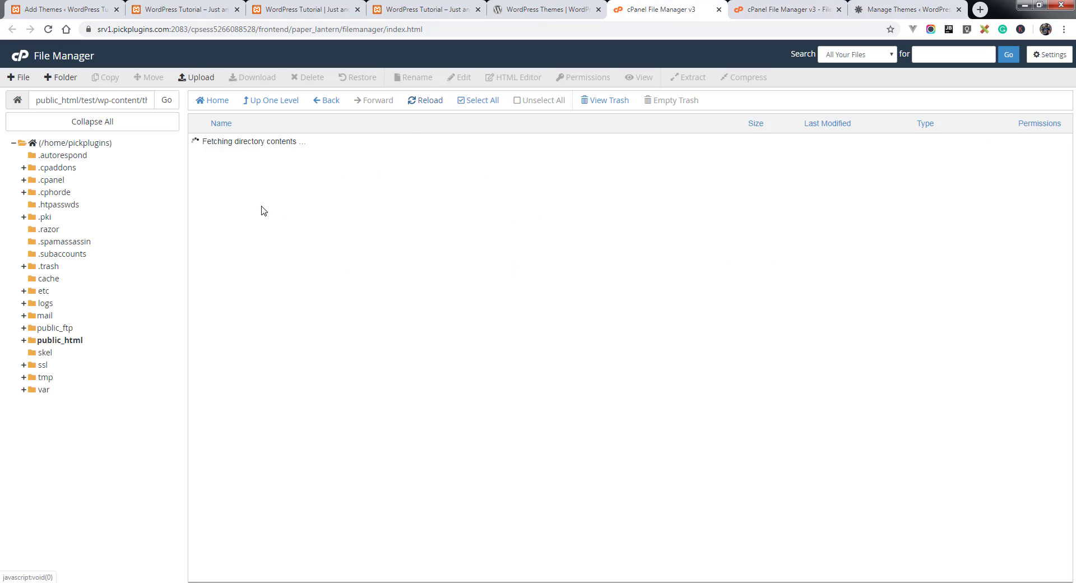
pyautogui.click(233, 213)
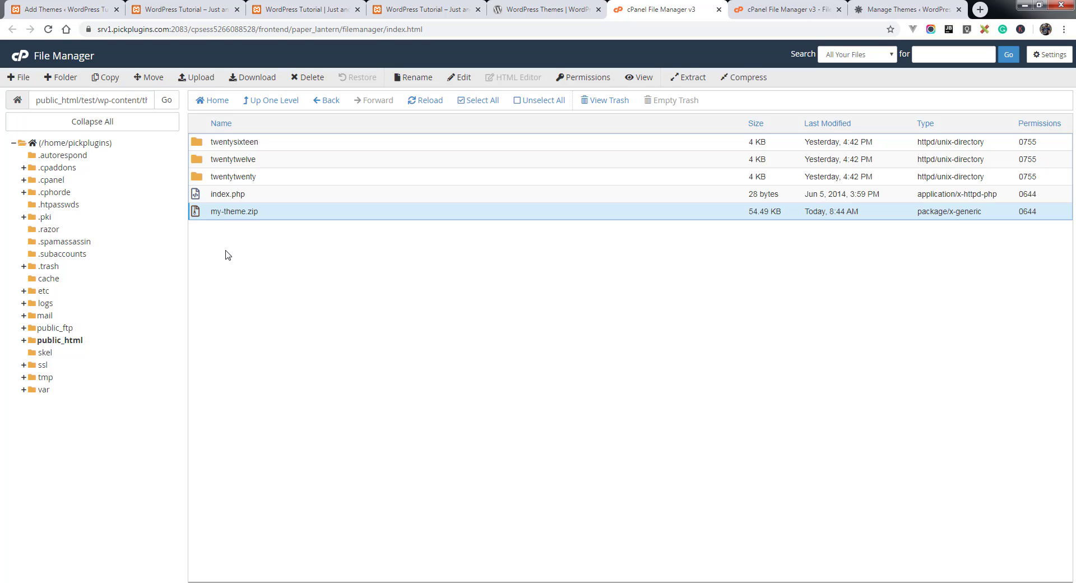
pyautogui.click(694, 77)
pyautogui.click(619, 368)
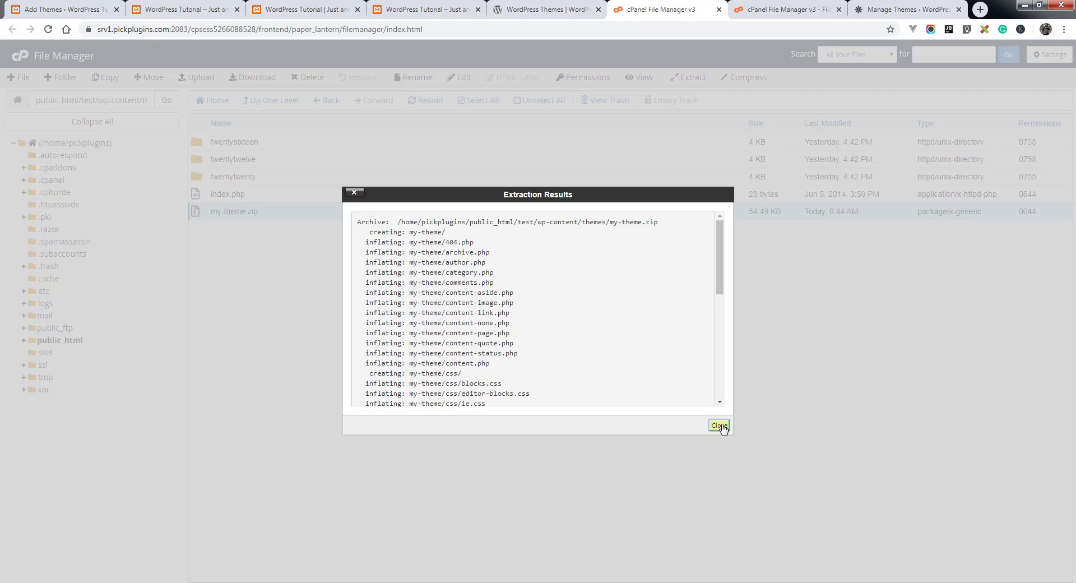
pyautogui.click(720, 426)
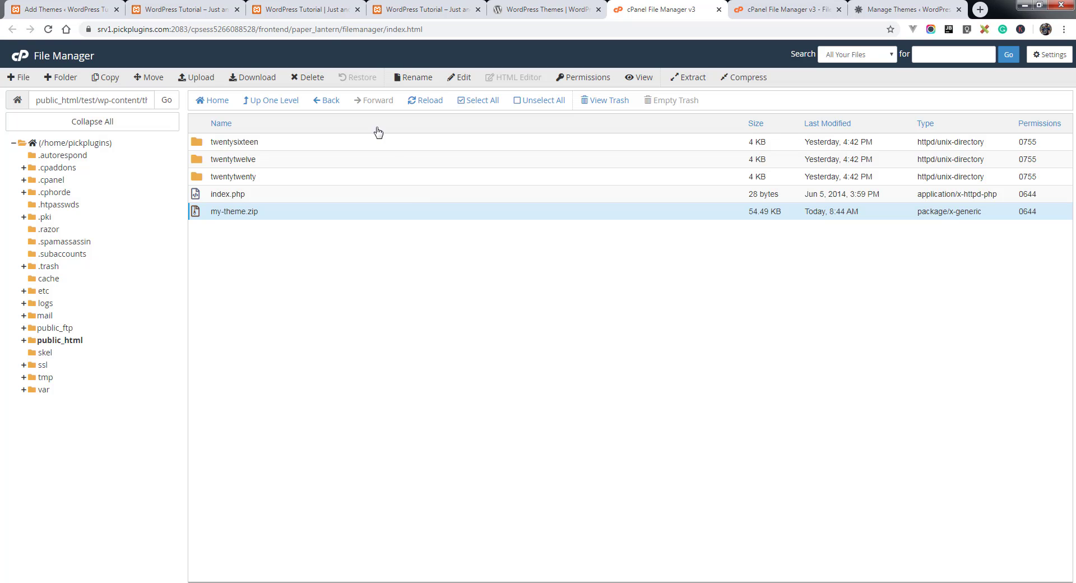
pyautogui.click(424, 100)
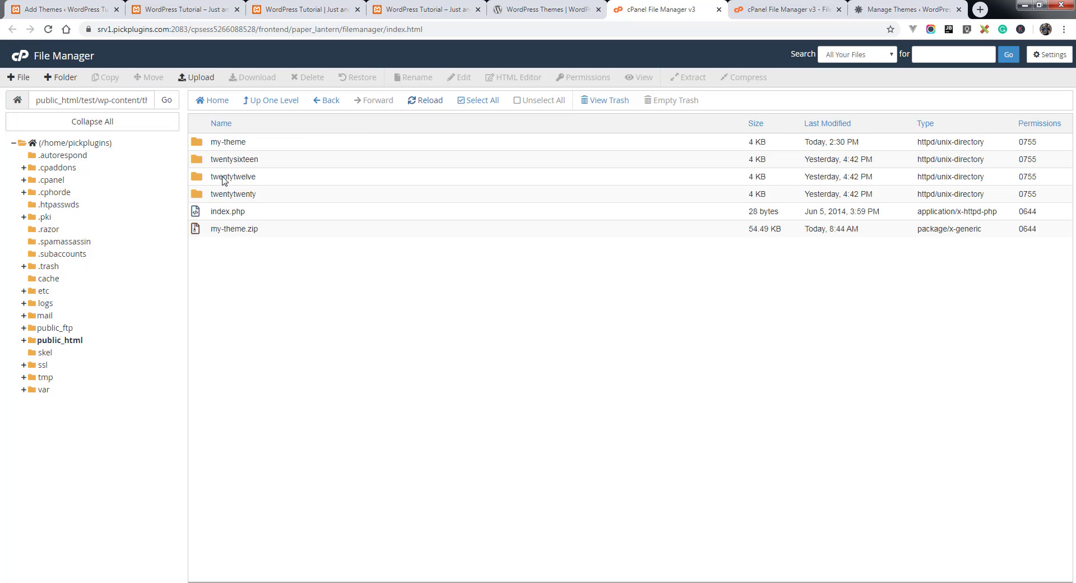
# Delete the my-theme.zip archive from the themes folder, keeping the extracted my-theme folder
pyautogui.click(199, 145)
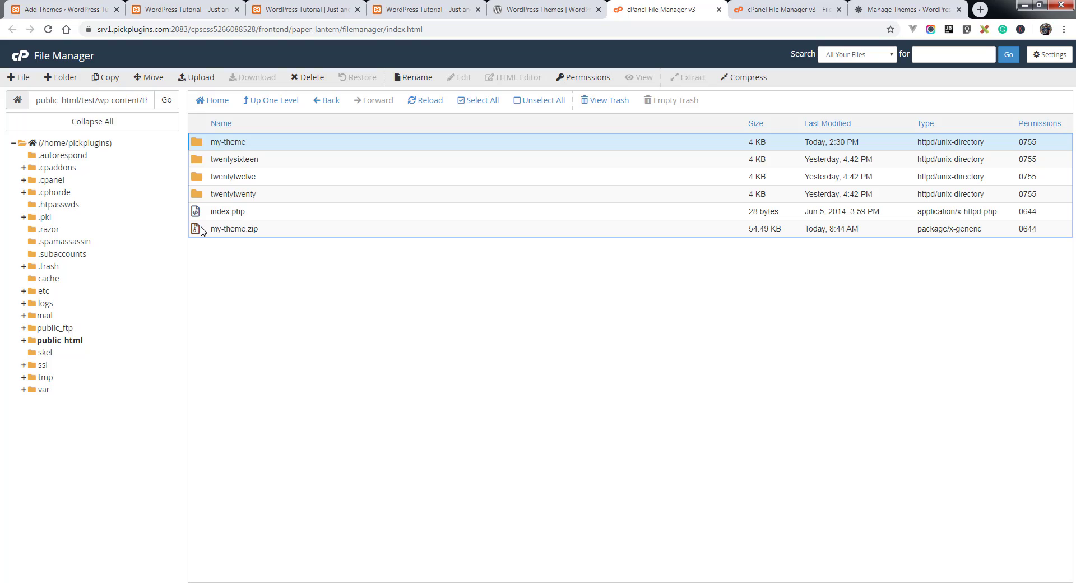
pyautogui.click(224, 229)
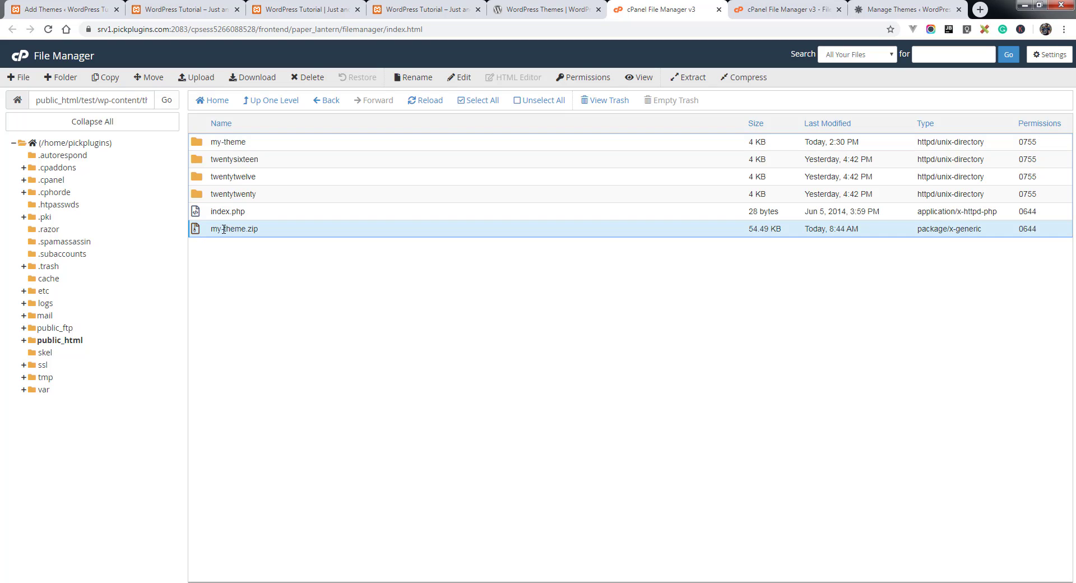
pyautogui.click(311, 79)
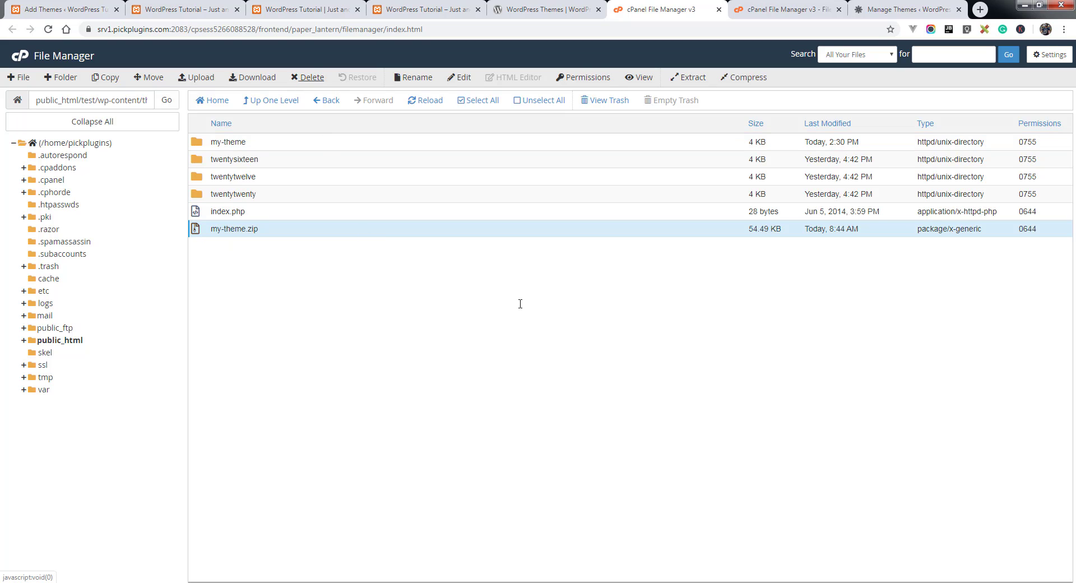
pyautogui.click(632, 347)
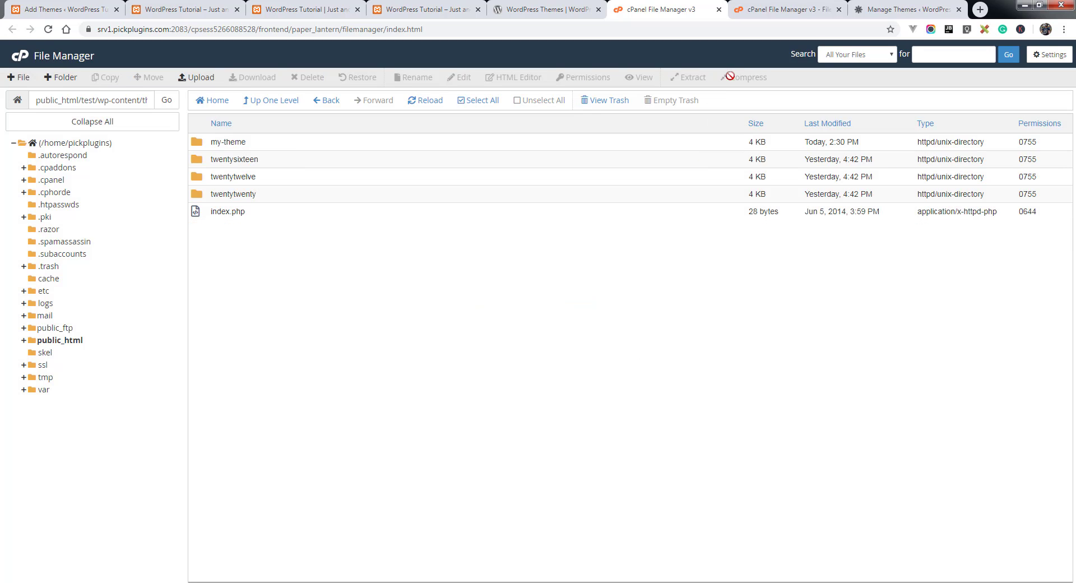
# Reload the installed themes page of the test site's admin and activate My Theme
pyautogui.click(885, 11)
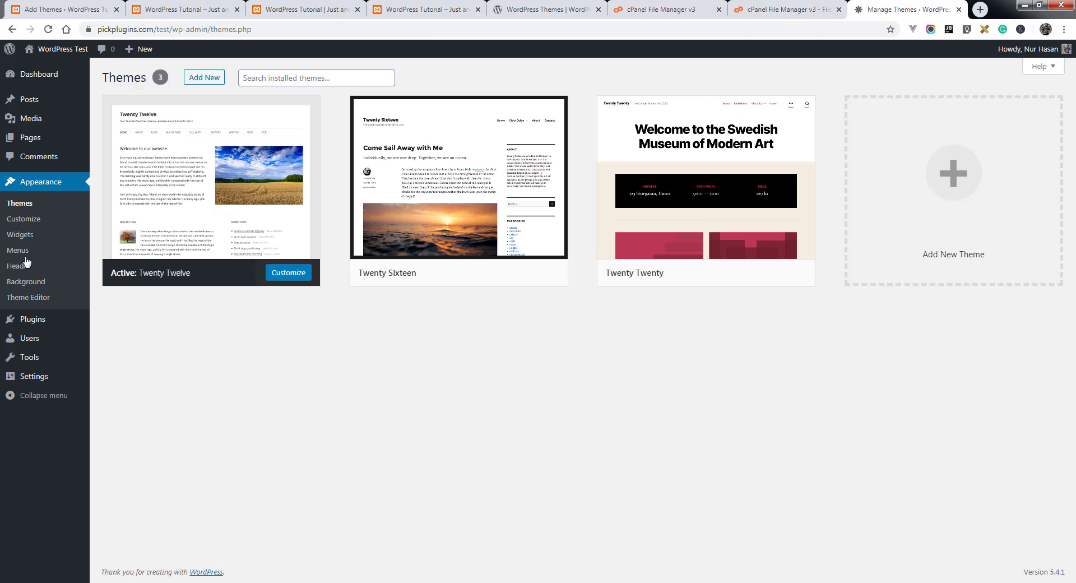
pyautogui.click(22, 207)
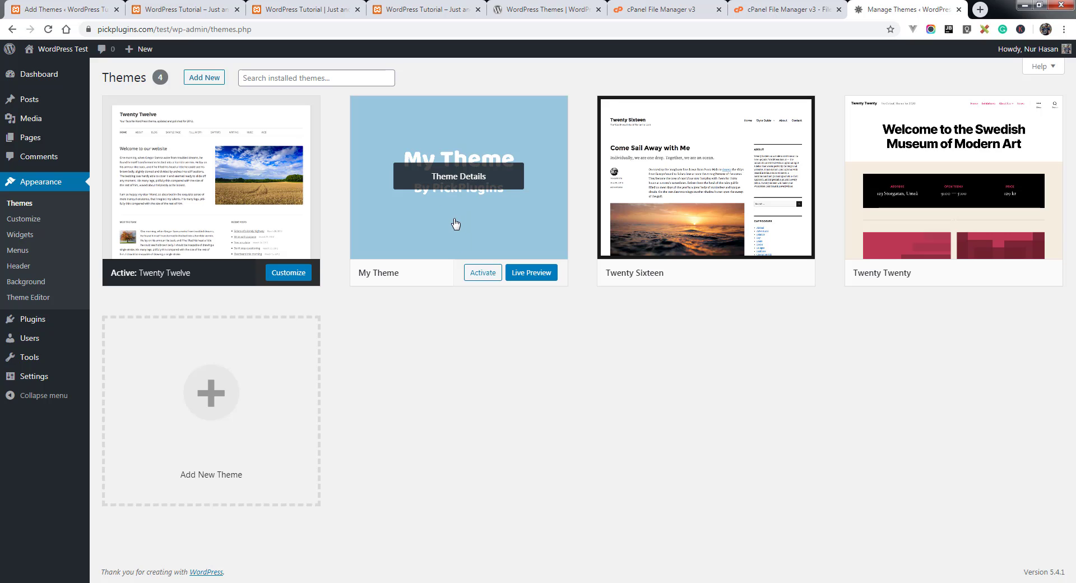
pyautogui.click(481, 273)
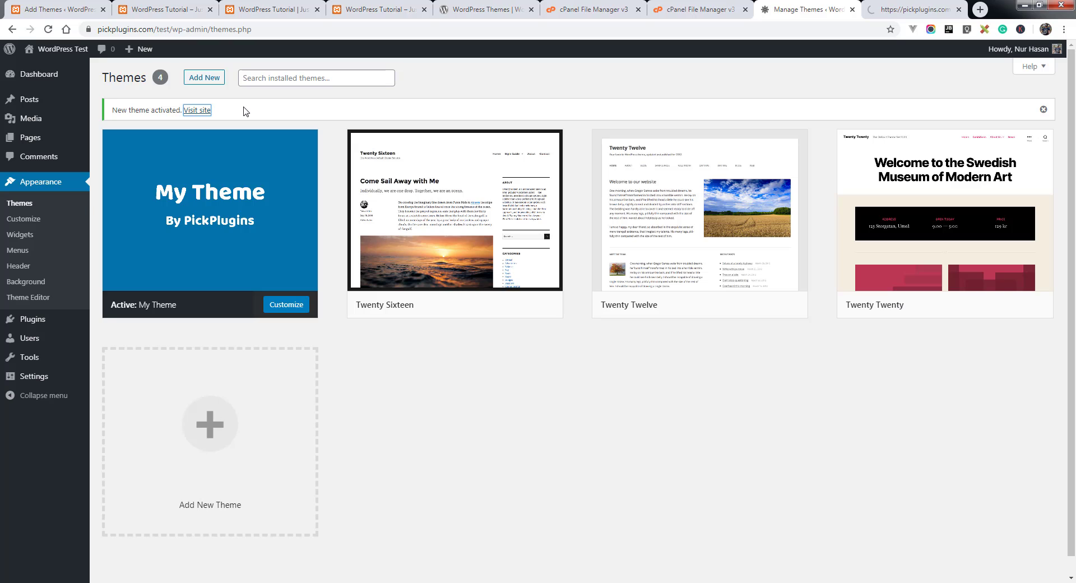
# Visit the test site's front page in a new tab to check My Theme, and return to the installed themes page
pyautogui.click(903, 11)
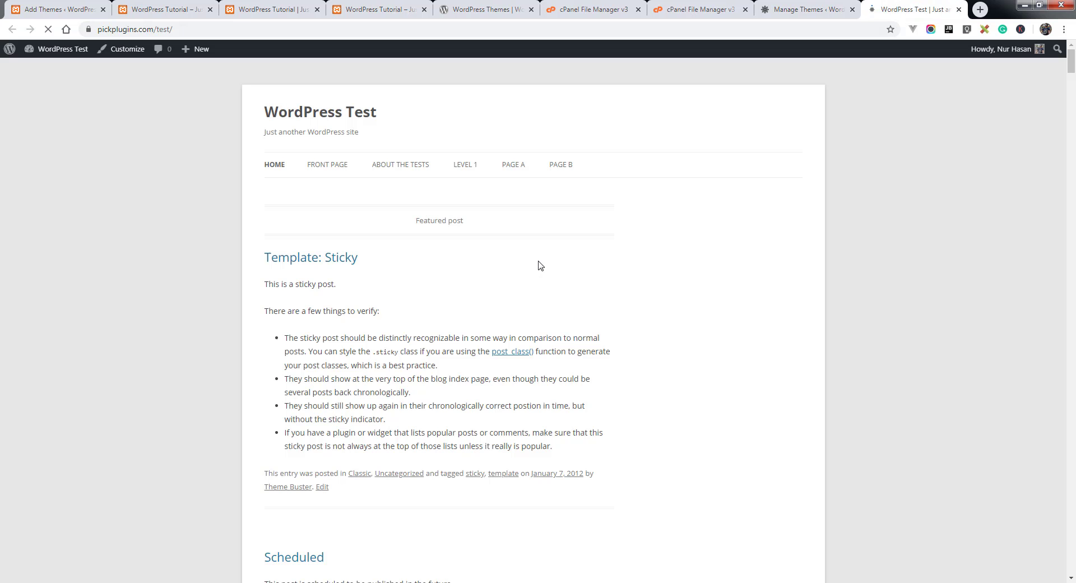
pyautogui.scroll(-7, 493, 283)
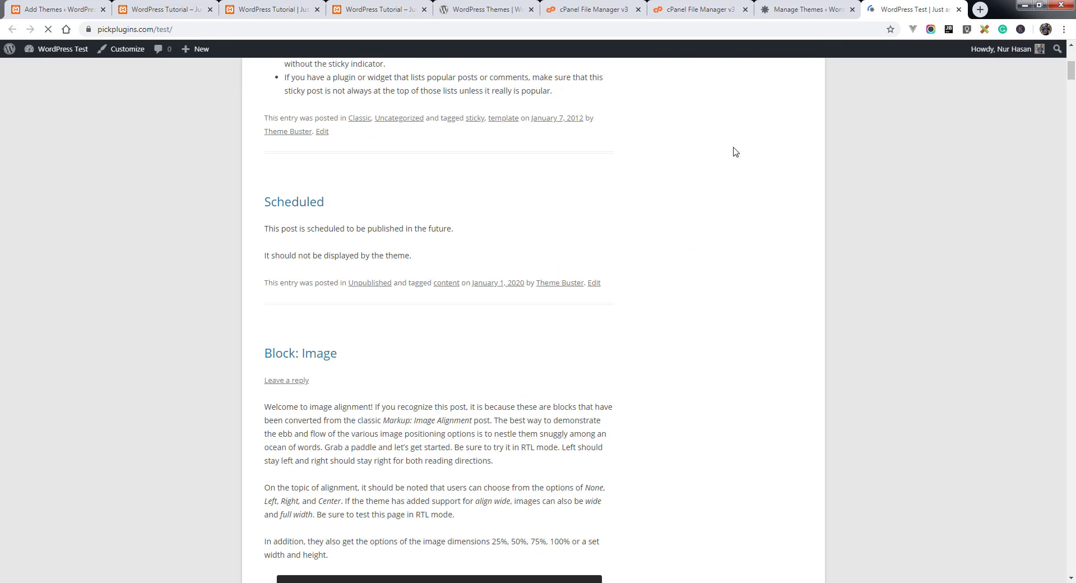
pyautogui.click(803, 9)
pyautogui.hotkey('ctrl', 'Tab')
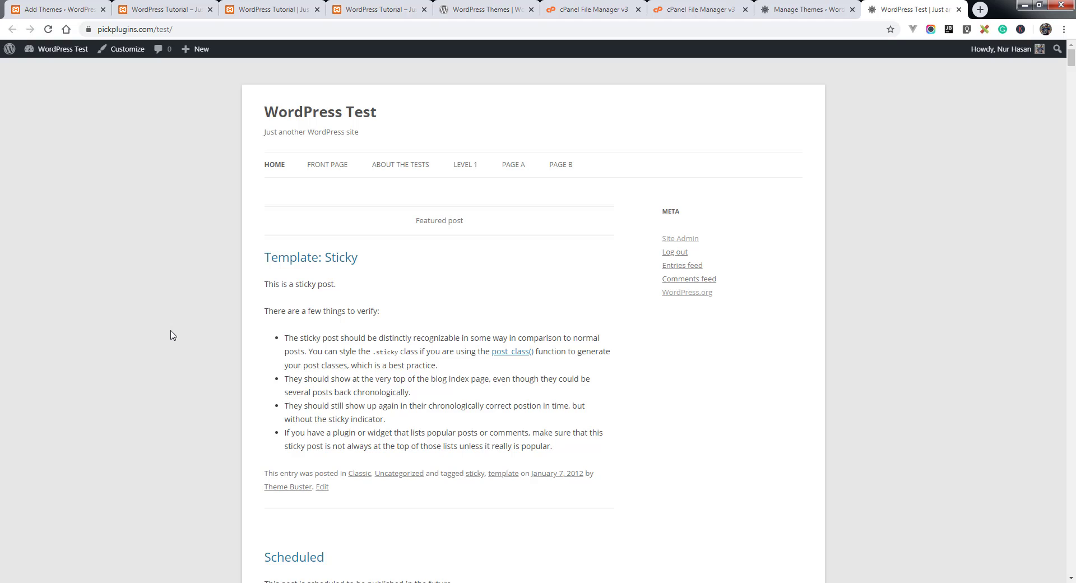
pyautogui.click(804, 11)
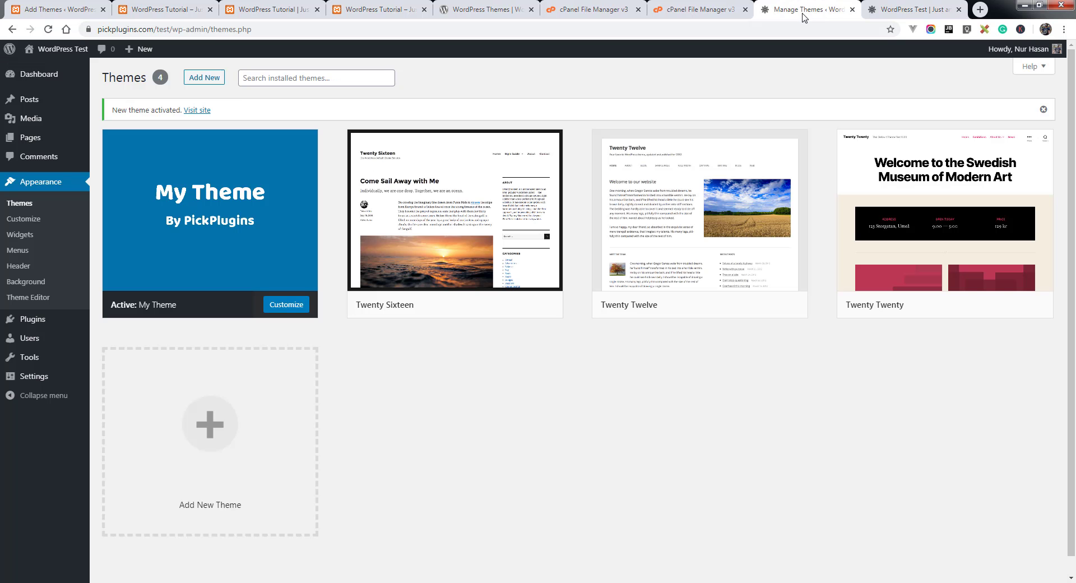